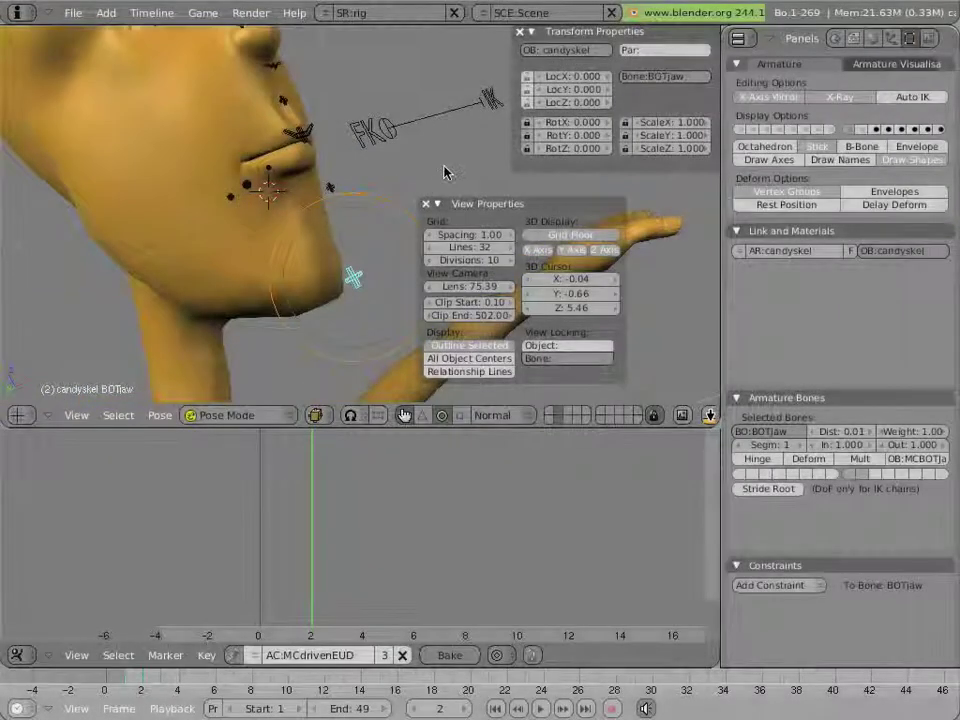
# Close the floating View Properties window covering the 3D view.
pyautogui.moveTo(445, 173); pyautogui.dragTo(360, 225, button='middle')
pyautogui.click(429, 208)
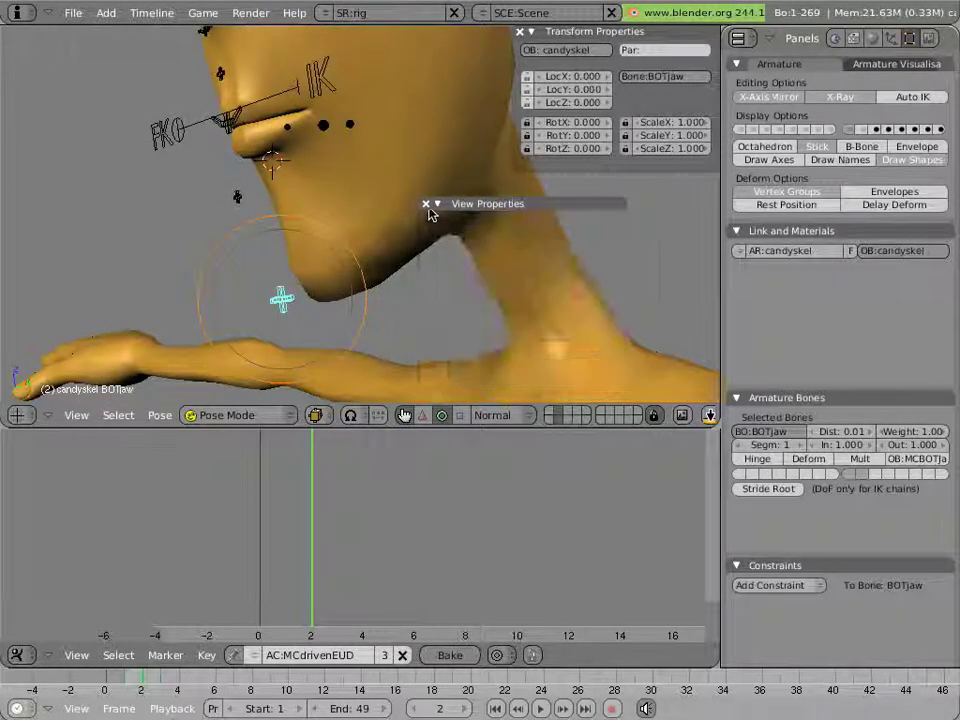
pyautogui.click(427, 205)
pyautogui.moveTo(424, 212); pyautogui.dragTo(470, 253, button='middle')
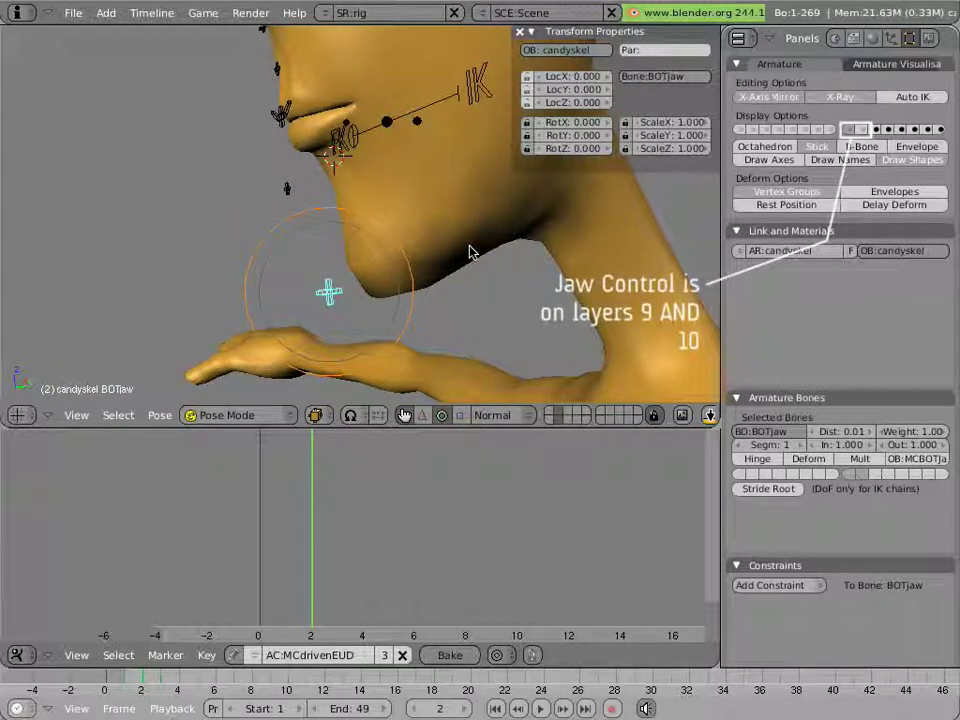
# Try moving the BOTjaw control in side view to open the jaw, cancelling each move.
pyautogui.scroll(-2, 467, 247)
pyautogui.scroll(-1, 456, 245)
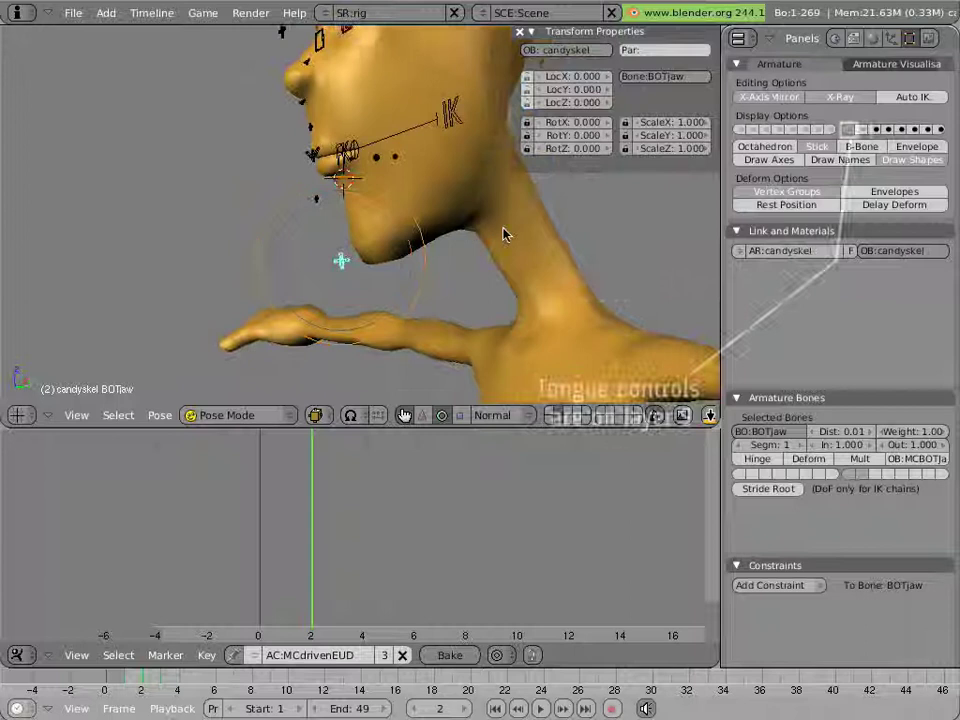
pyautogui.moveTo(504, 231); pyautogui.dragTo(461, 239, button='middle')
pyautogui.press('KP_6')
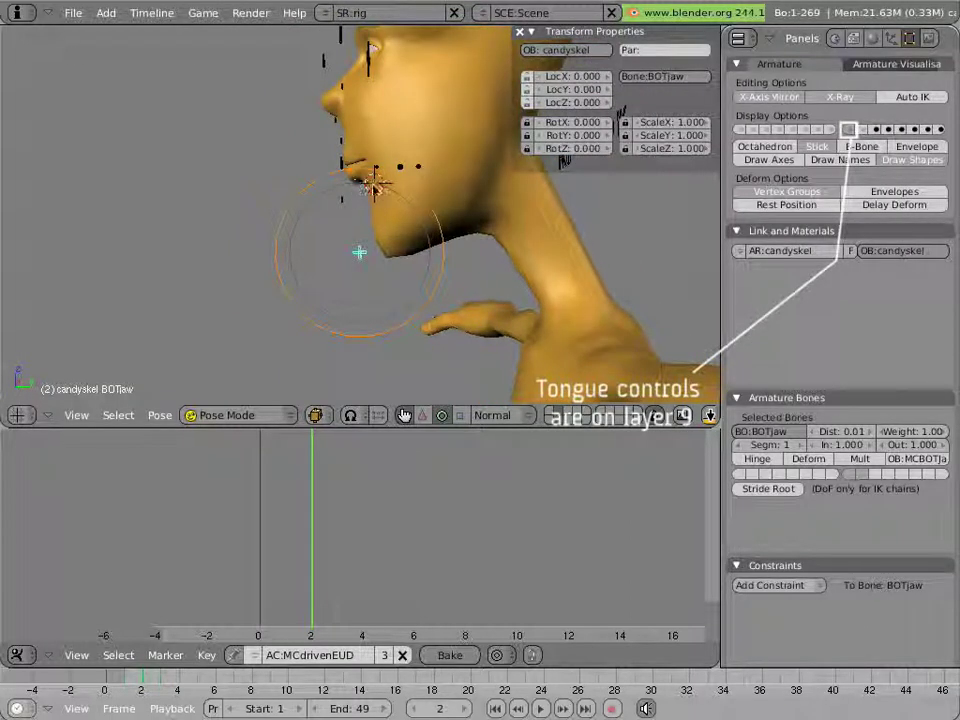
pyautogui.press('g')
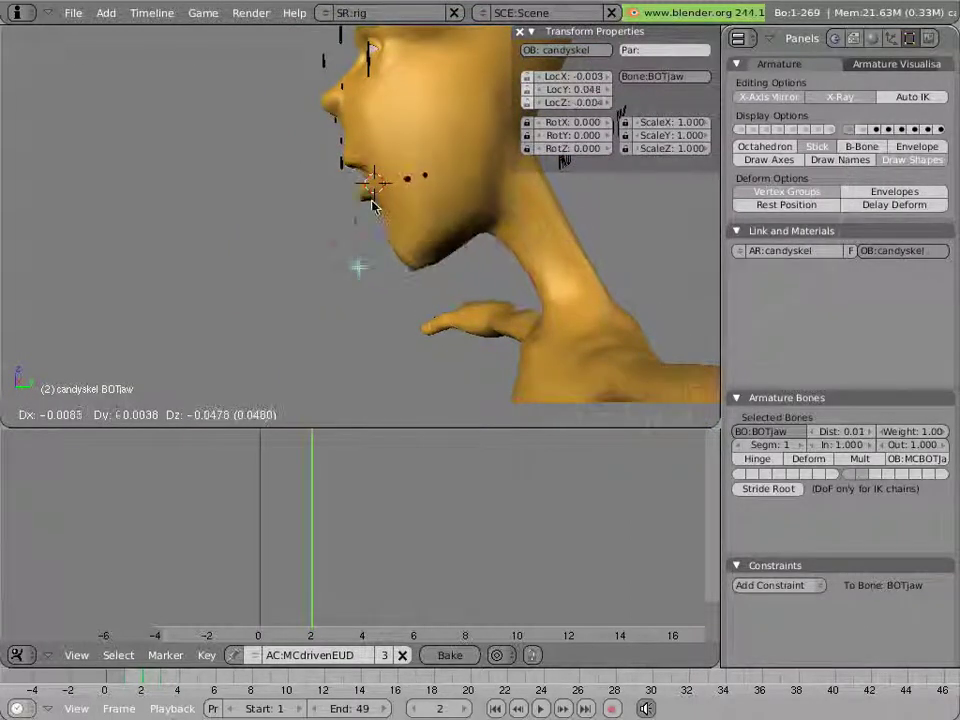
pyautogui.press('x')
pyautogui.press('Escape')
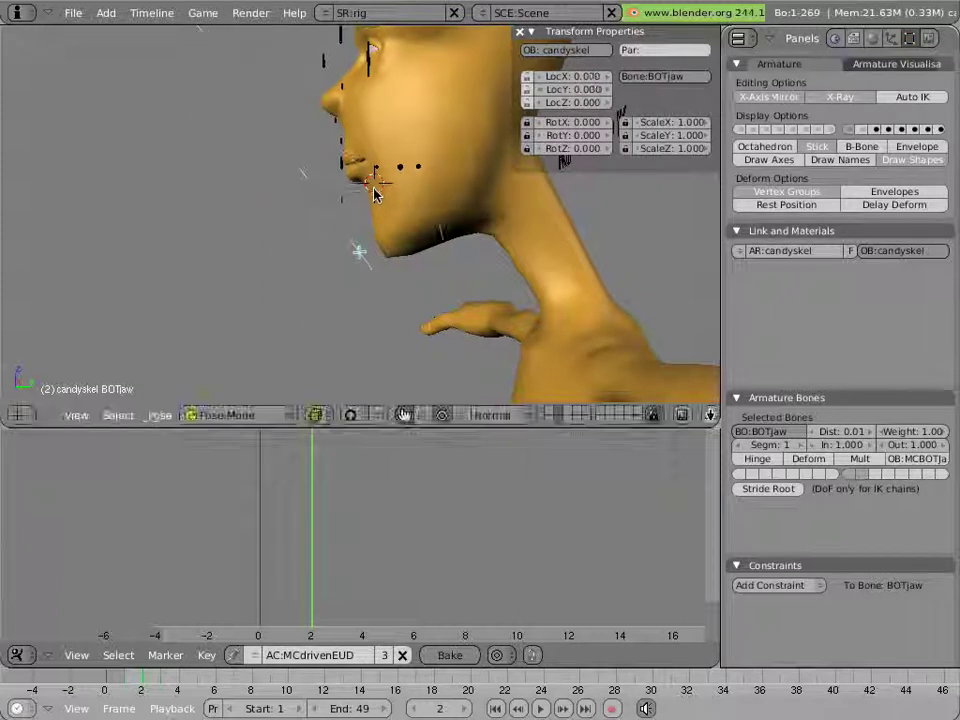
pyautogui.press('g')
pyautogui.press('x')
pyautogui.press('Escape')
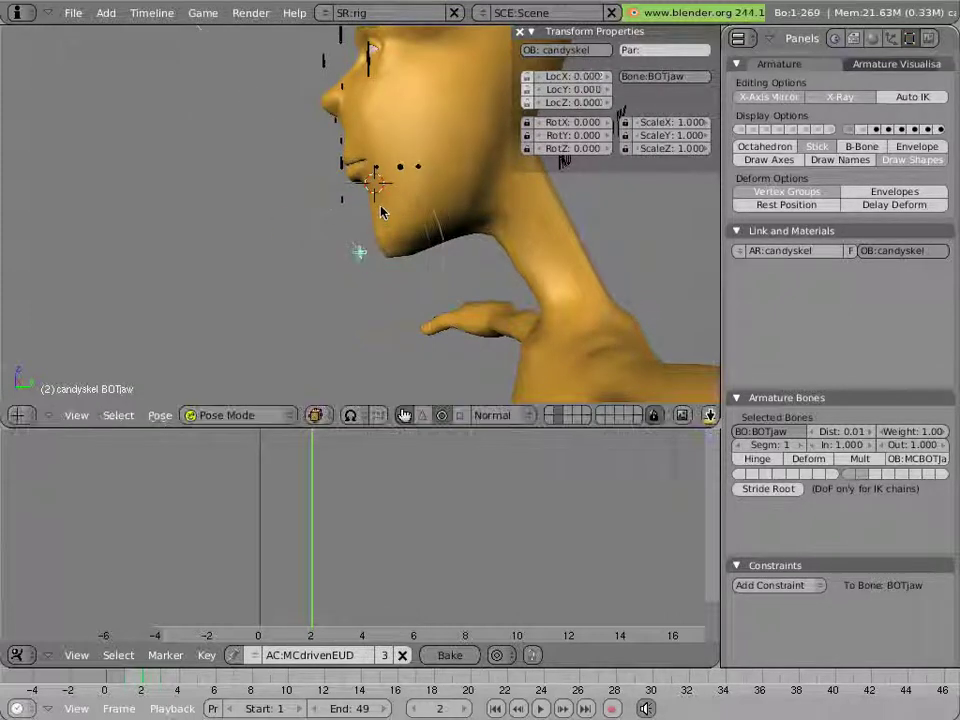
pyautogui.press('g')
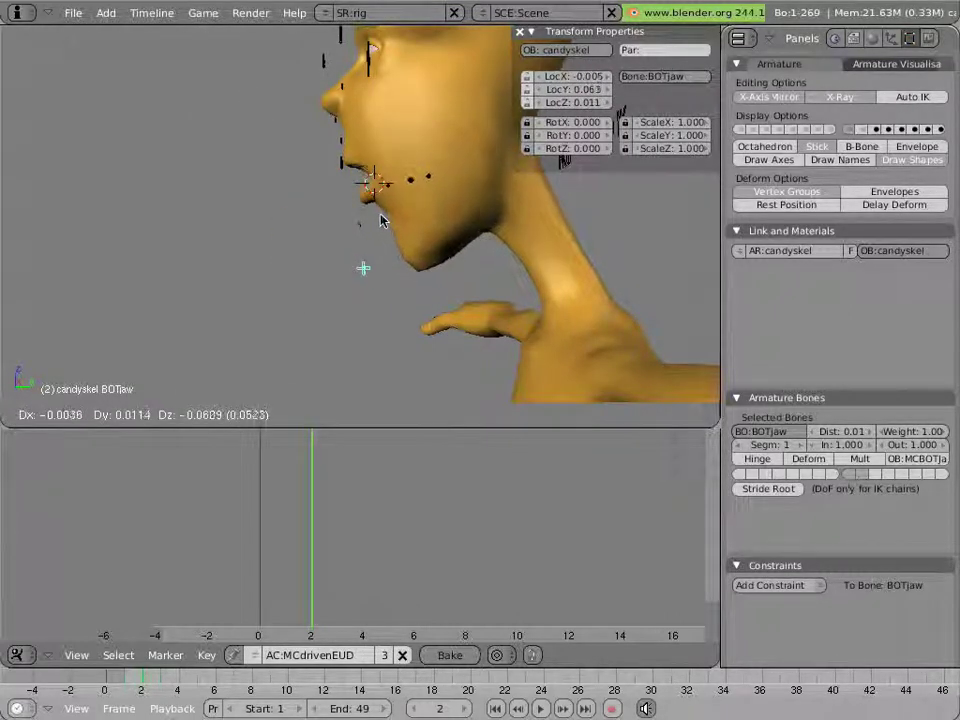
pyautogui.press('Escape')
# Try moving the BOTjaw control from a front view of the face, cancelling the move.
pyautogui.moveTo(377, 192); pyautogui.dragTo(470, 215, button='middle')
pyautogui.scroll(2, 343, 176)
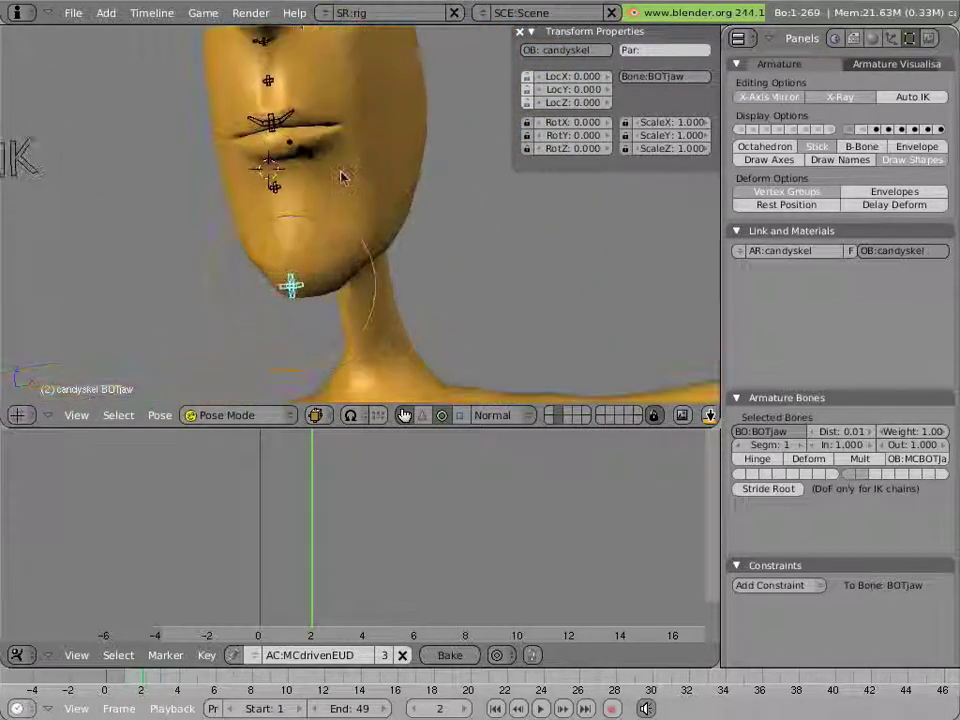
pyautogui.press('g')
pyautogui.rightClick(382, 178)
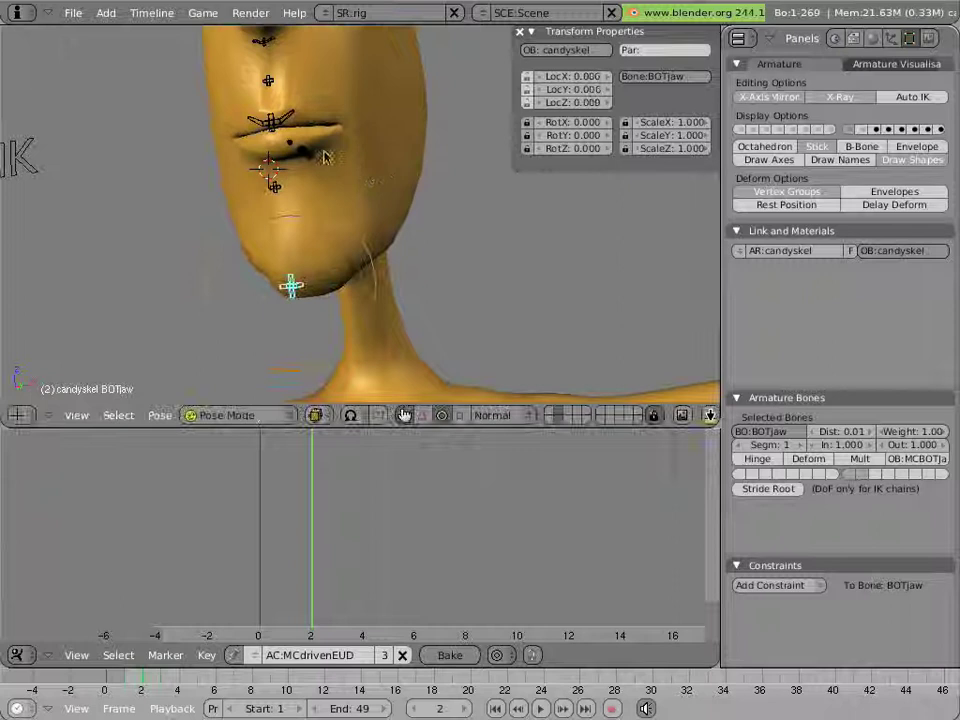
# Select the BOTmemo mouth control above the lips and try moving it, cancelling the move.
pyautogui.rightClick(286, 112)
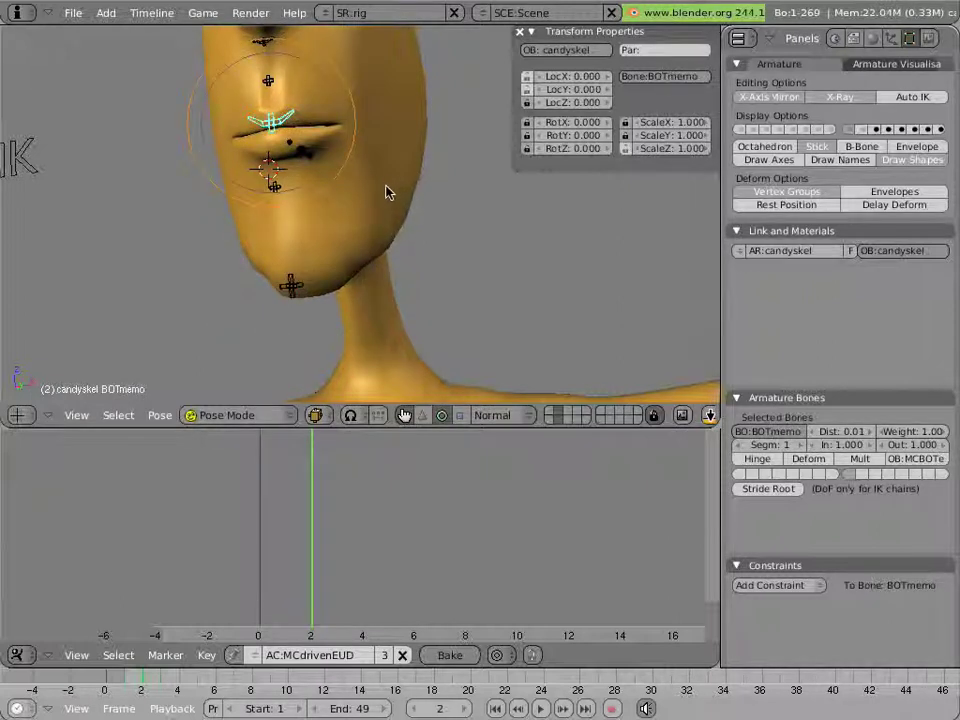
pyautogui.press('g')
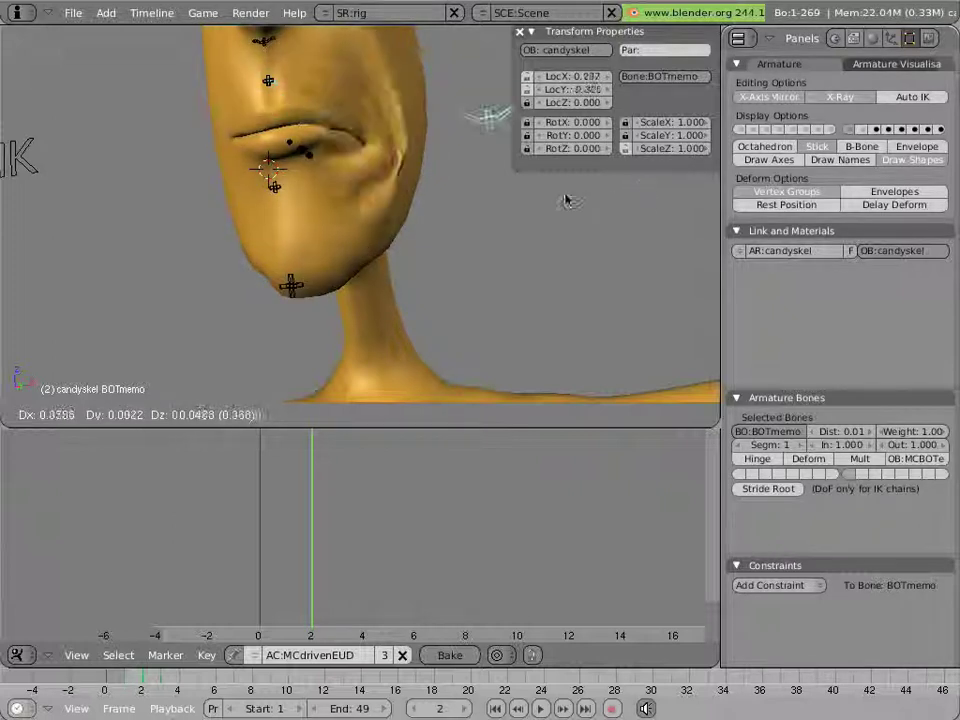
pyautogui.rightClick(379, 167)
# Reselect the BOTjaw control at the chin and try moving it freely, cancelling the move.
pyautogui.rightClick(319, 279)
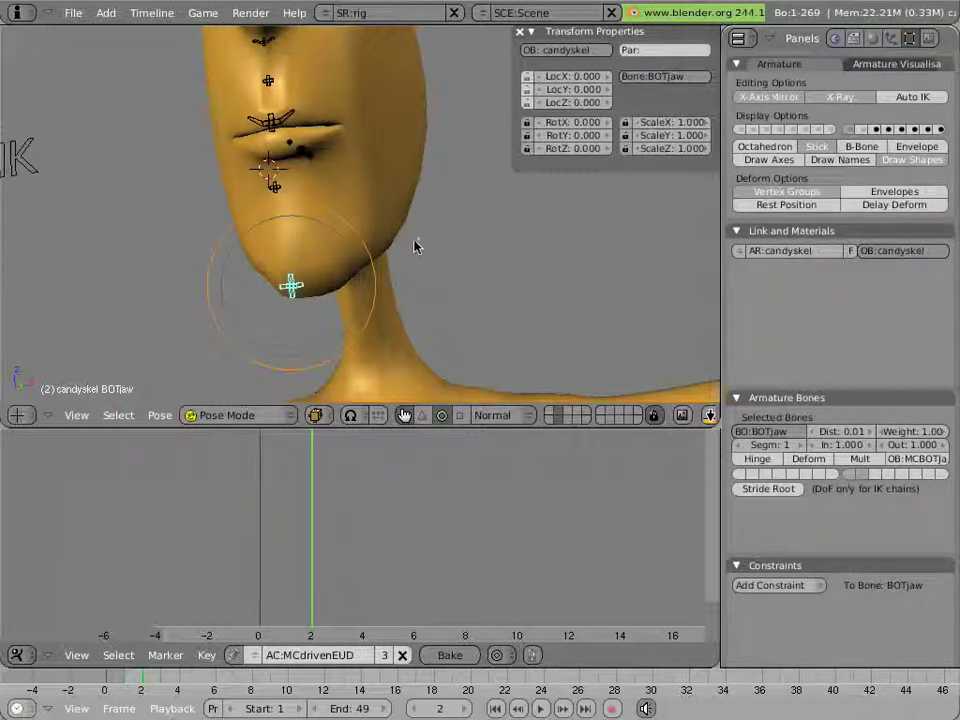
pyautogui.press('g')
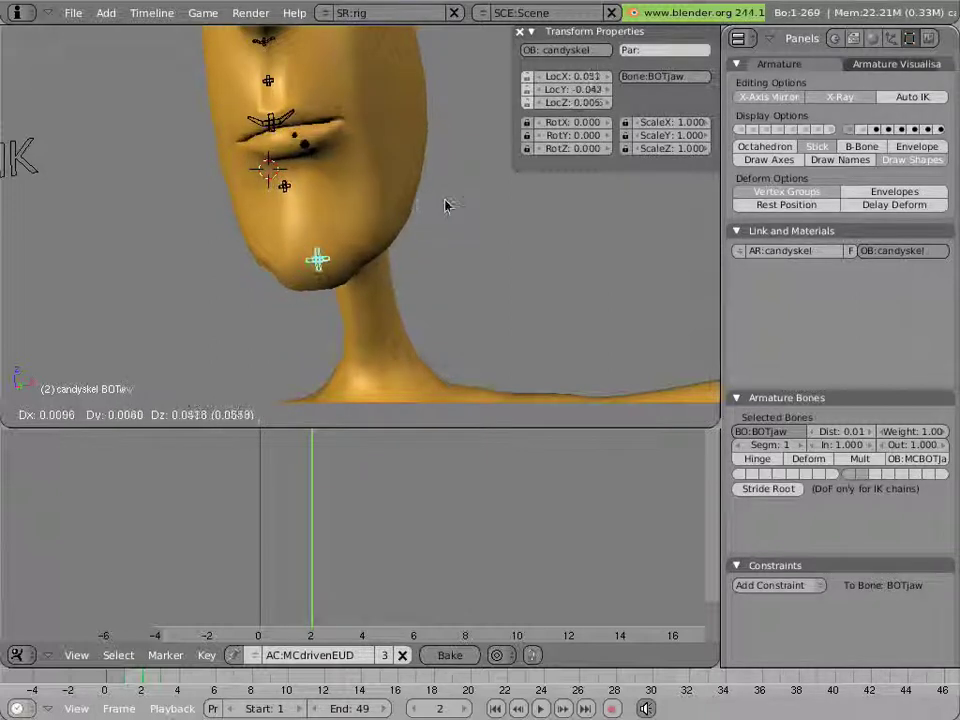
pyautogui.press('Escape')
# Try moving the BOTjaw control along the global Y and X axes, cancelling the move.
pyautogui.moveTo(504, 231); pyautogui.dragTo(439, 246, button='middle')
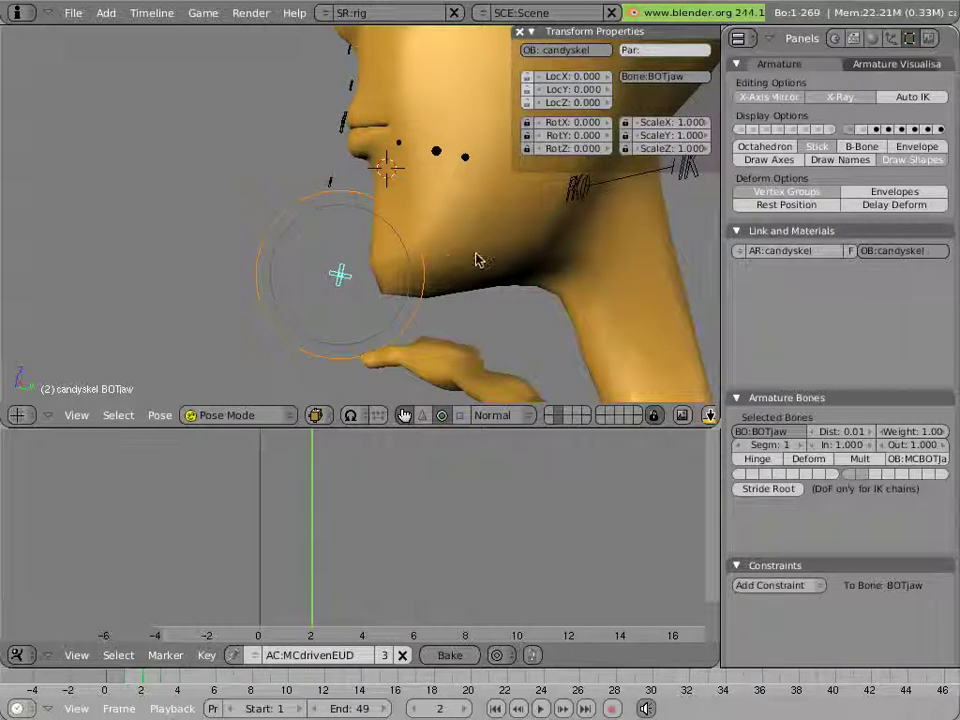
pyautogui.press('g')
pyautogui.press('y')
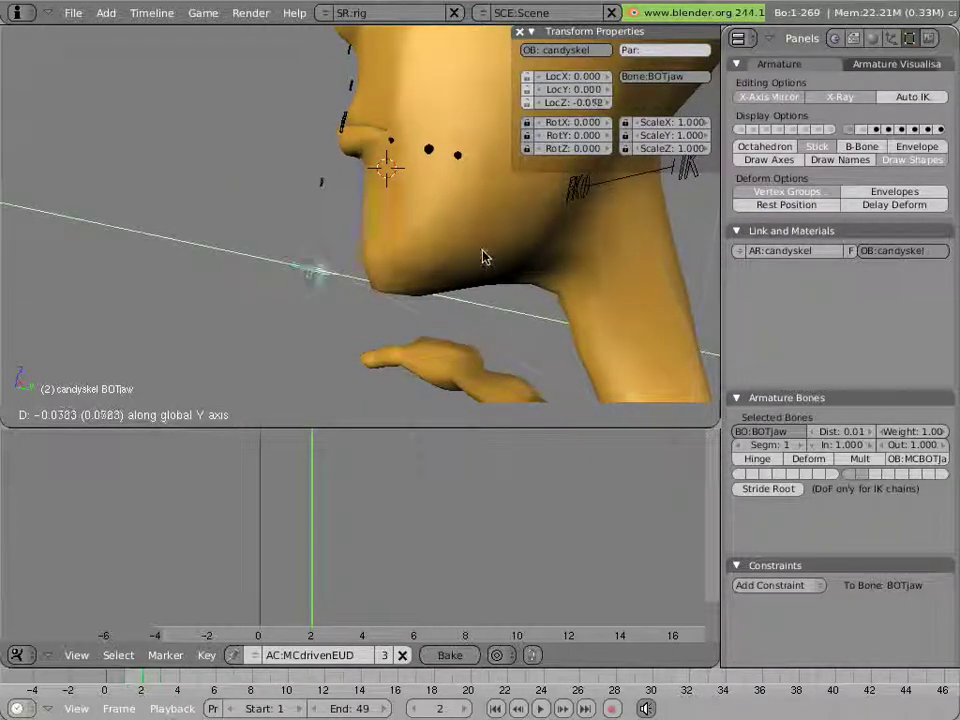
pyautogui.press('x')
pyautogui.press('y')
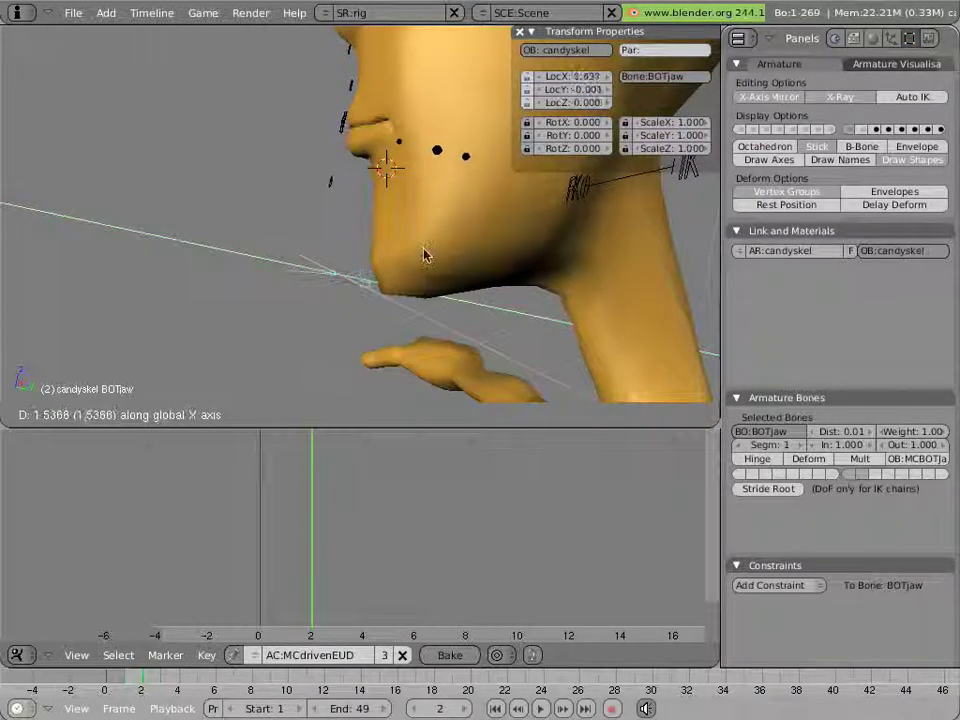
pyautogui.press('x')
pyautogui.press('Escape')
# Display armature layer 16 in addition to the visible layers and frame the bones around the jaw.
pyautogui.moveTo(422, 253); pyautogui.dragTo(461, 251, button='middle')
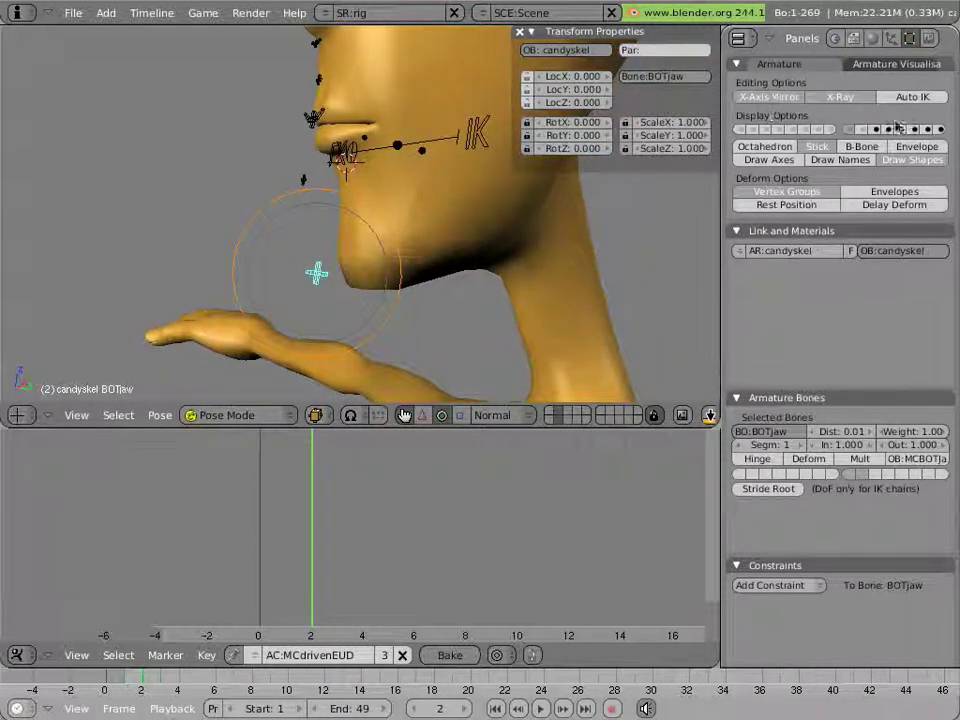
pyautogui.keyDown('shift'); pyautogui.click(938, 130); pyautogui.keyUp('shift')
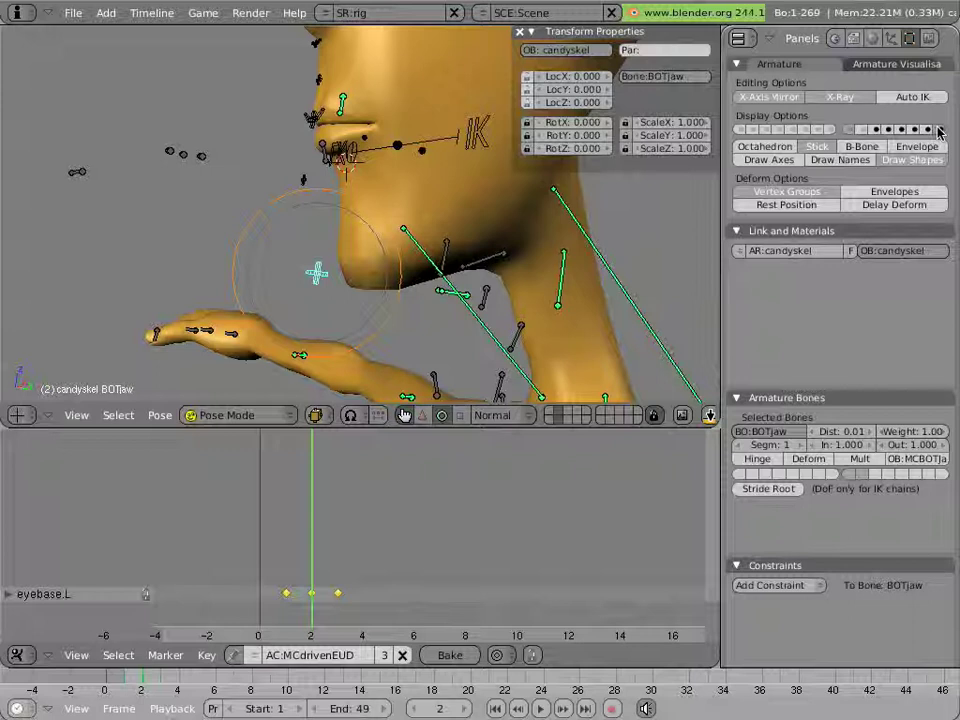
pyautogui.moveTo(558, 265); pyautogui.dragTo(400, 272, button='middle')
pyautogui.scroll(3, 460, 304)
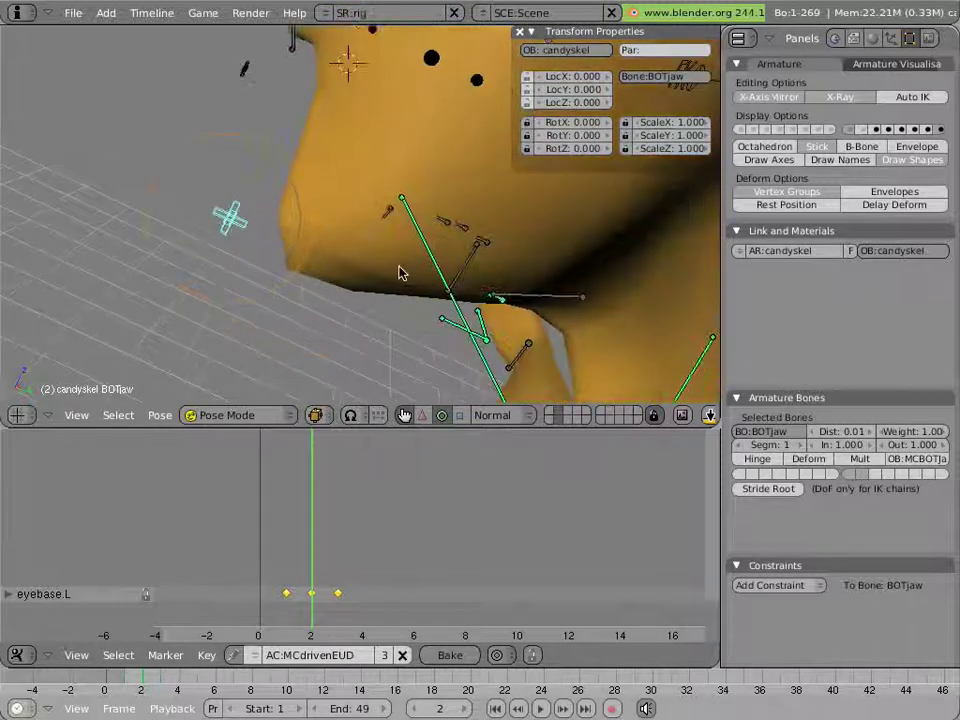
# Select the jawtrkVert, jawtrkHor and jawtrkbf bones and examine the Locked Track constraint on jawtrkbf.
pyautogui.rightClick(447, 322)
pyautogui.keyDown('shift'); pyautogui.rightClick(485, 321); pyautogui.keyUp('shift')
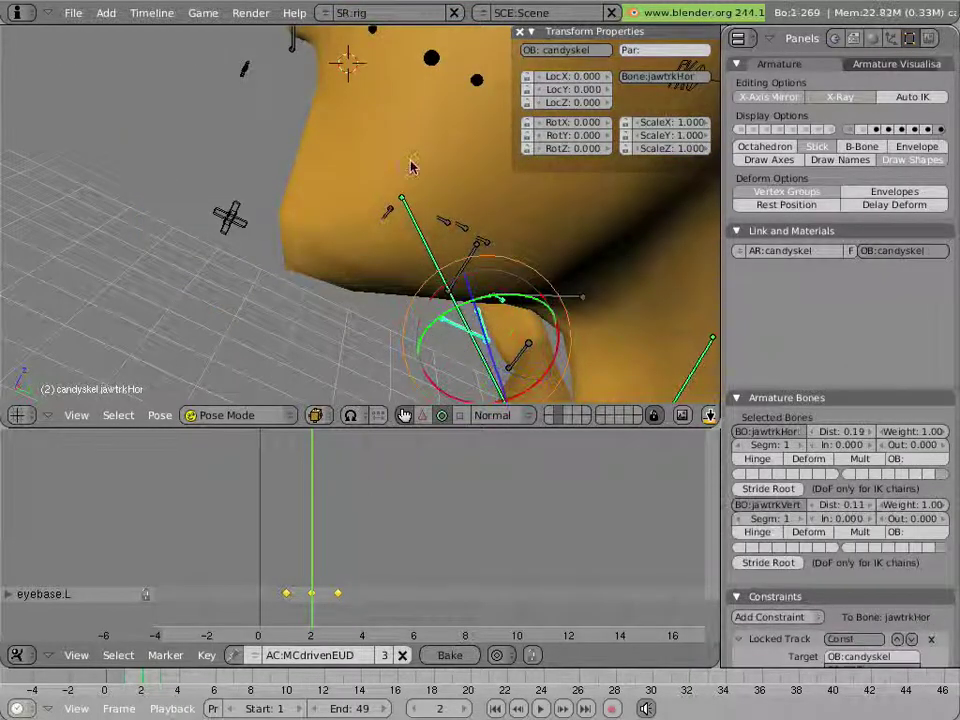
pyautogui.keyDown('shift'); pyautogui.moveTo(402, 207); pyautogui.dragTo(416, 376, button='middle'); pyautogui.keyUp('shift')
pyautogui.rightClick(355, 155)
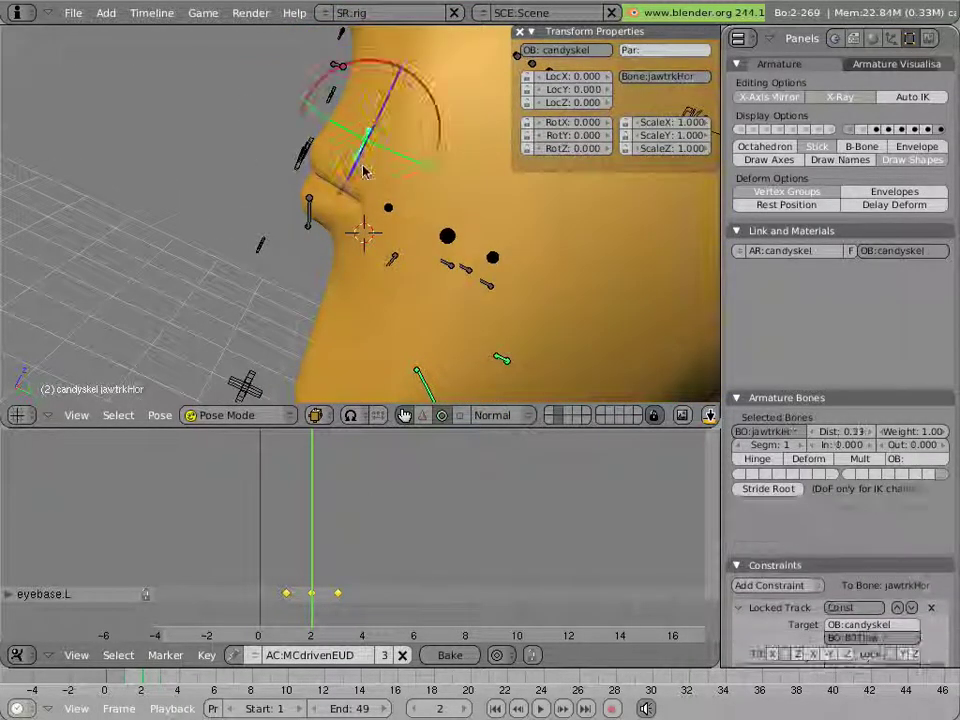
pyautogui.scroll(-2, 850, 575)
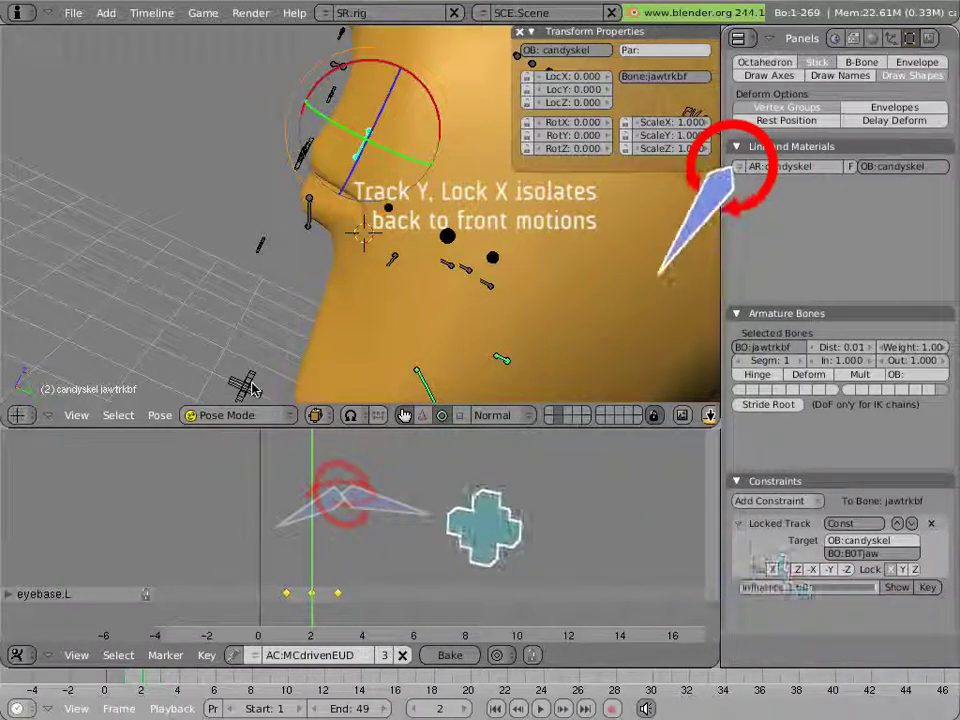
# Try moving the BOTjaw control back and forth along the global Y axis, cancelling the move.
pyautogui.rightClick(248, 387)
pyautogui.moveTo(374, 347); pyautogui.dragTo(392, 294, button='middle')
pyautogui.press('g')
pyautogui.press('y')
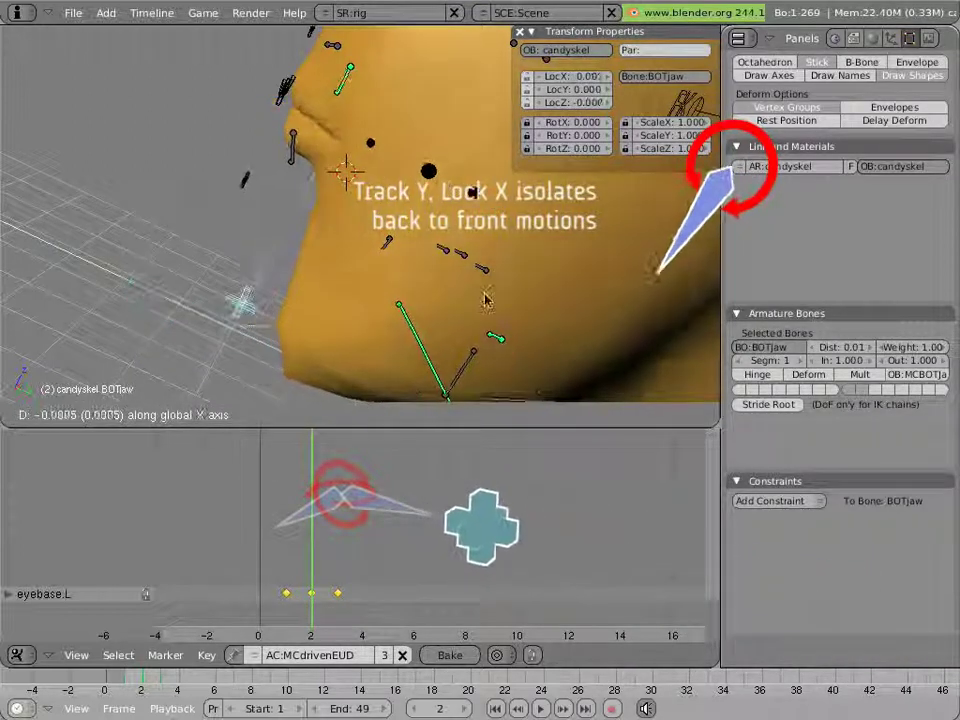
pyautogui.rightClick(407, 286)
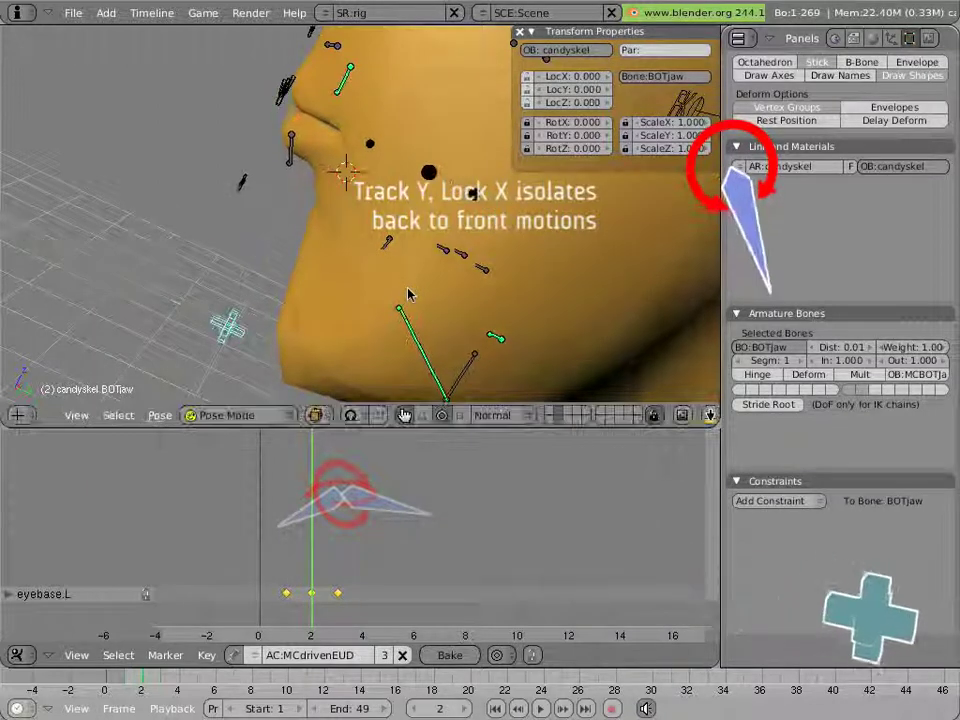
# Examine the Locked Track constraint of jawtrkVert and try moving BOTjaw along the global Z axis, cancelling the move.
pyautogui.keyDown('shift'); pyautogui.moveTo(425, 320); pyautogui.dragTo(392, 208, button='middle'); pyautogui.keyUp('shift')
pyautogui.rightClick(414, 331)
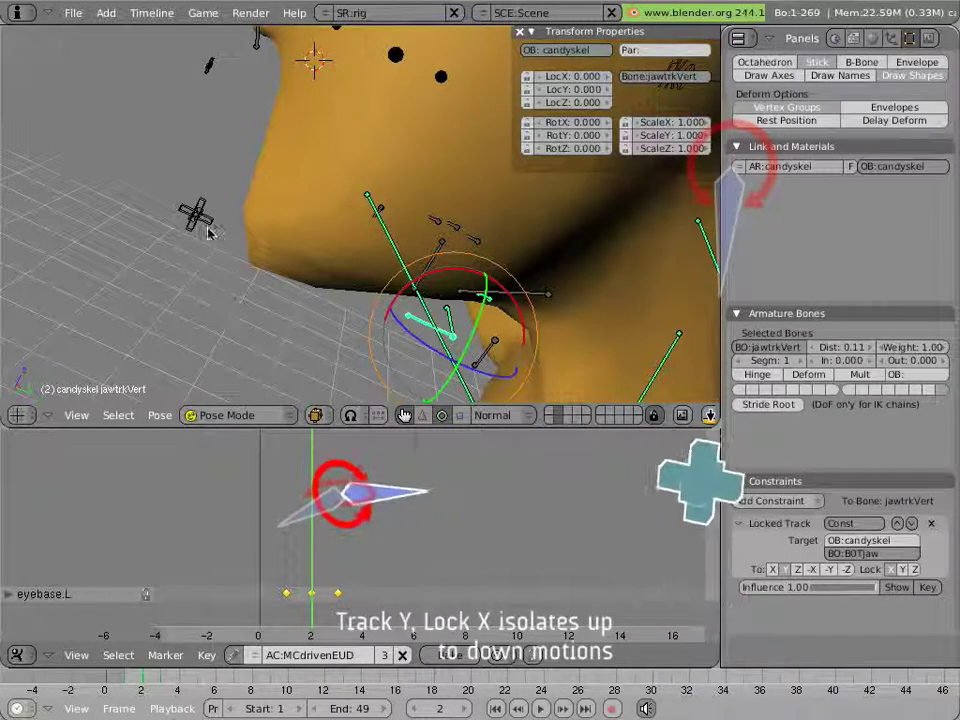
pyautogui.rightClick(234, 252)
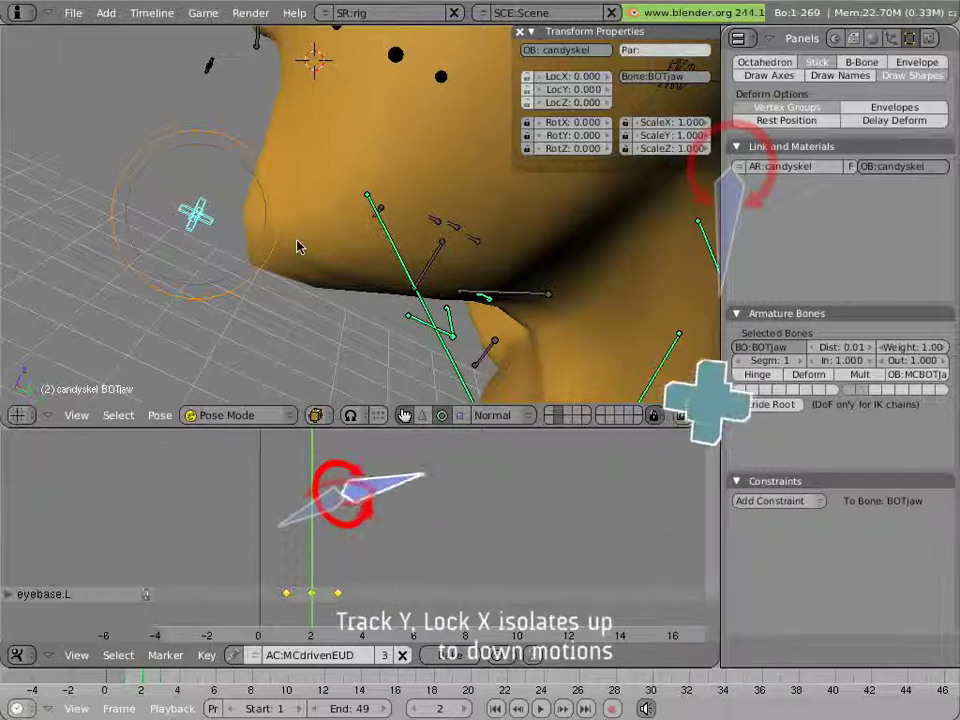
pyautogui.press('g')
pyautogui.press('z')
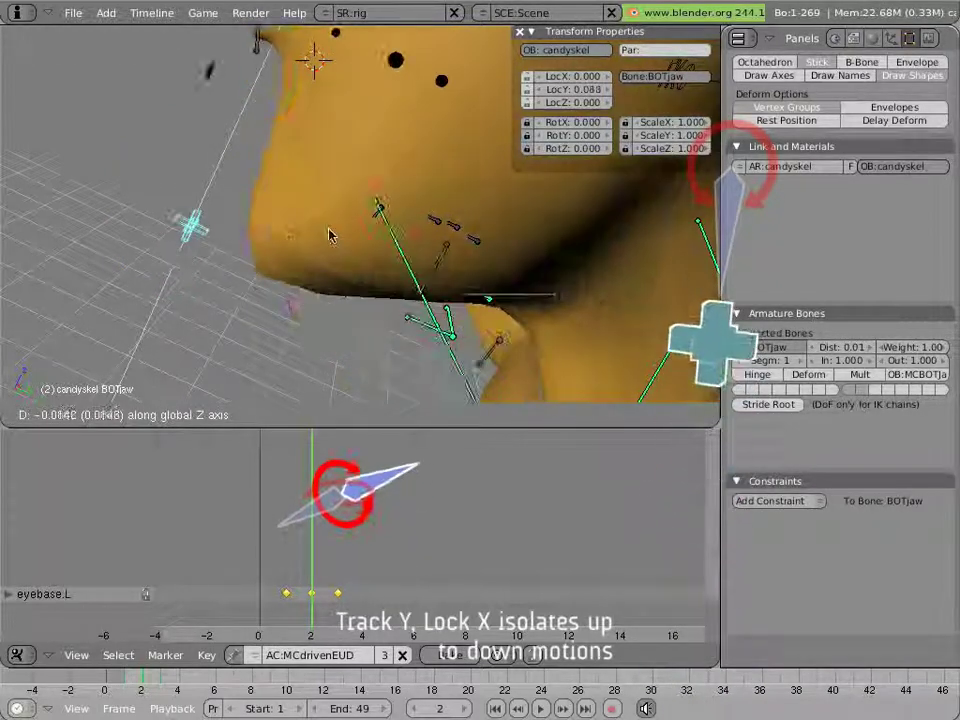
pyautogui.rightClick(334, 334)
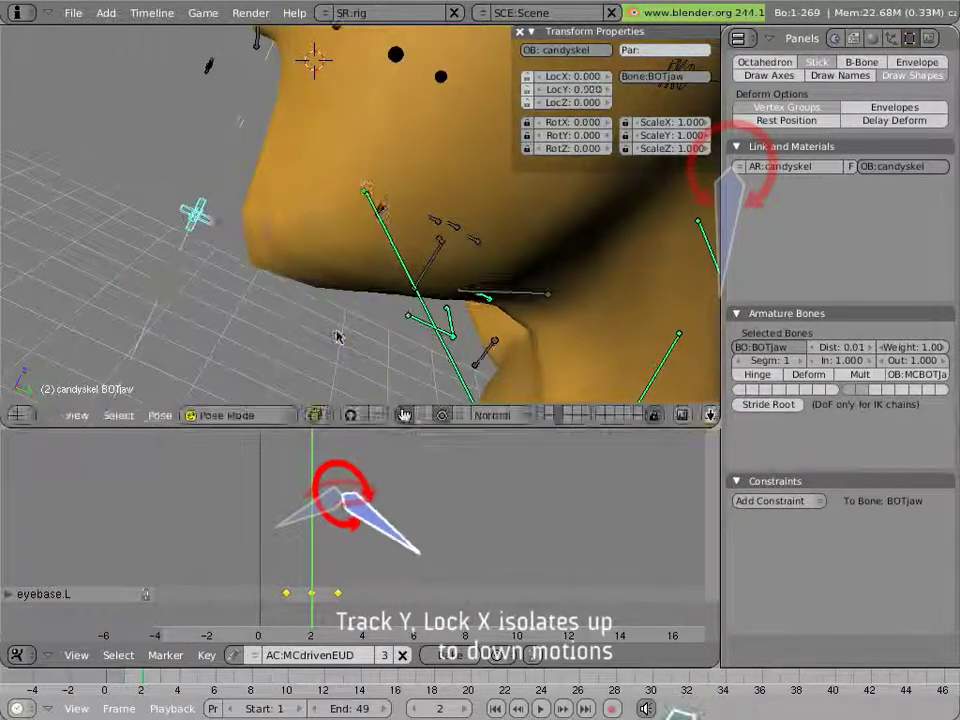
# Examine the Locked Track constraint of jawtrkHor and try moving BOTjaw along the global X axis, cancelling the move.
pyautogui.rightClick(447, 322)
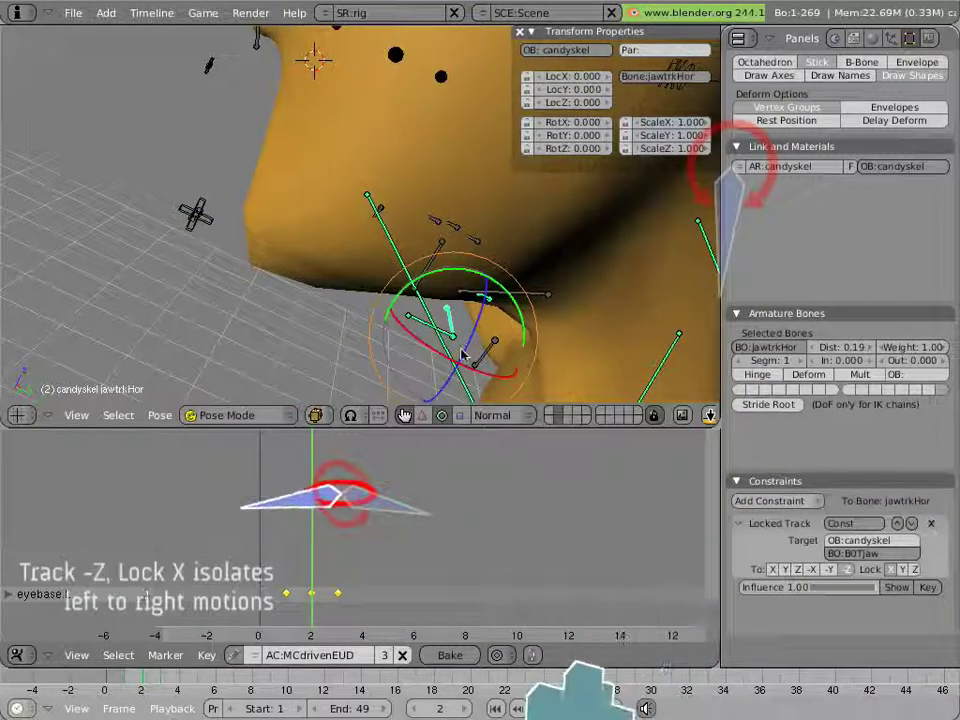
pyautogui.rightClick(253, 254)
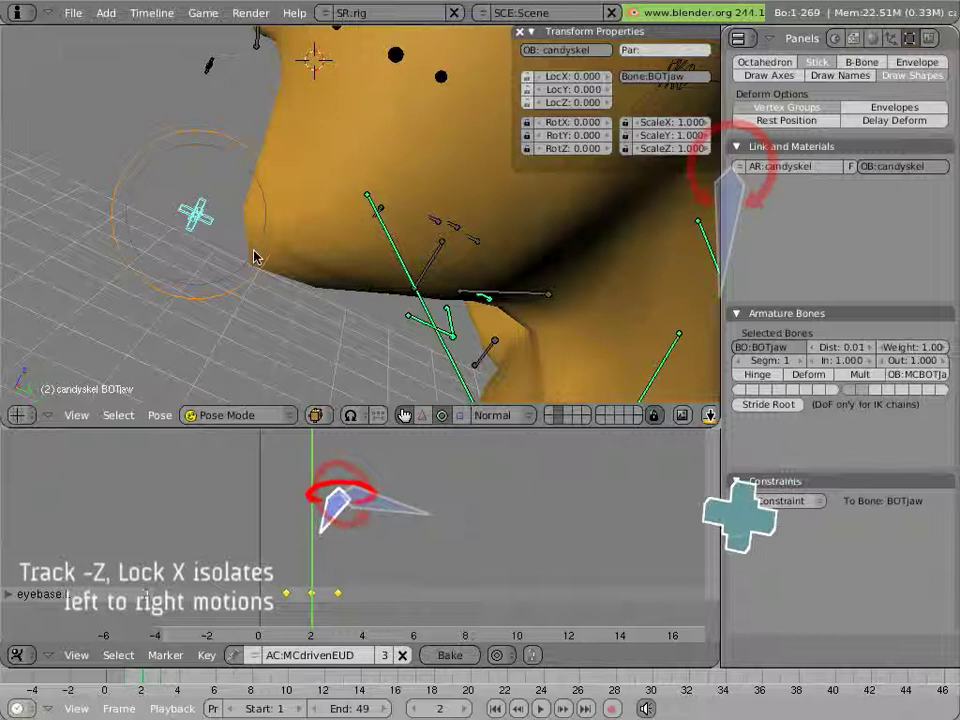
pyautogui.press('g')
pyautogui.press('x')
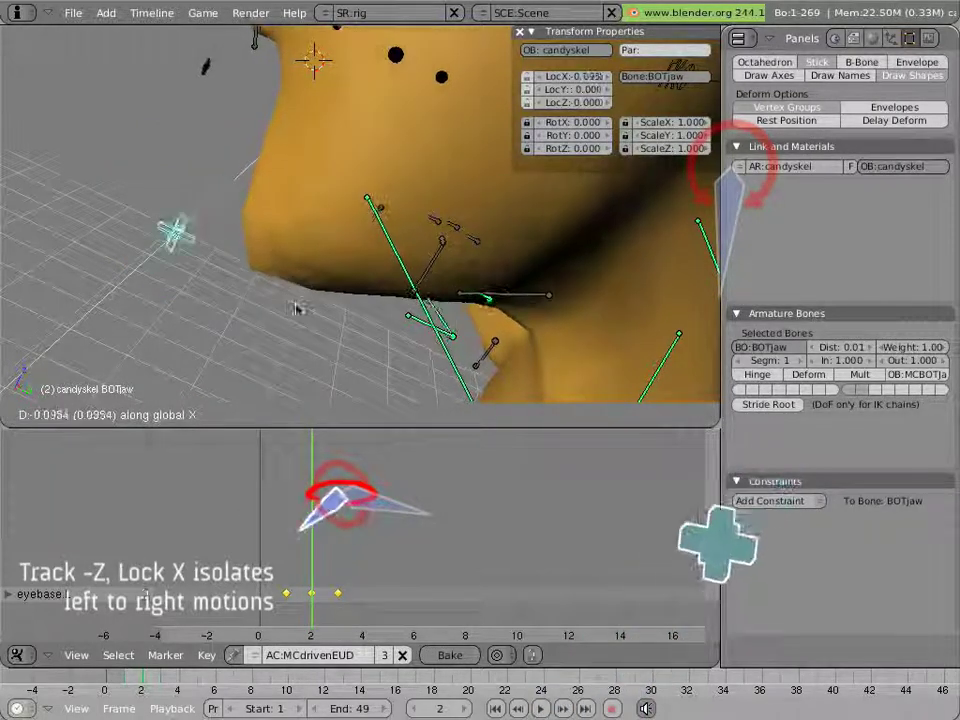
pyautogui.press('Escape')
pyautogui.scroll(-3, 296, 264)
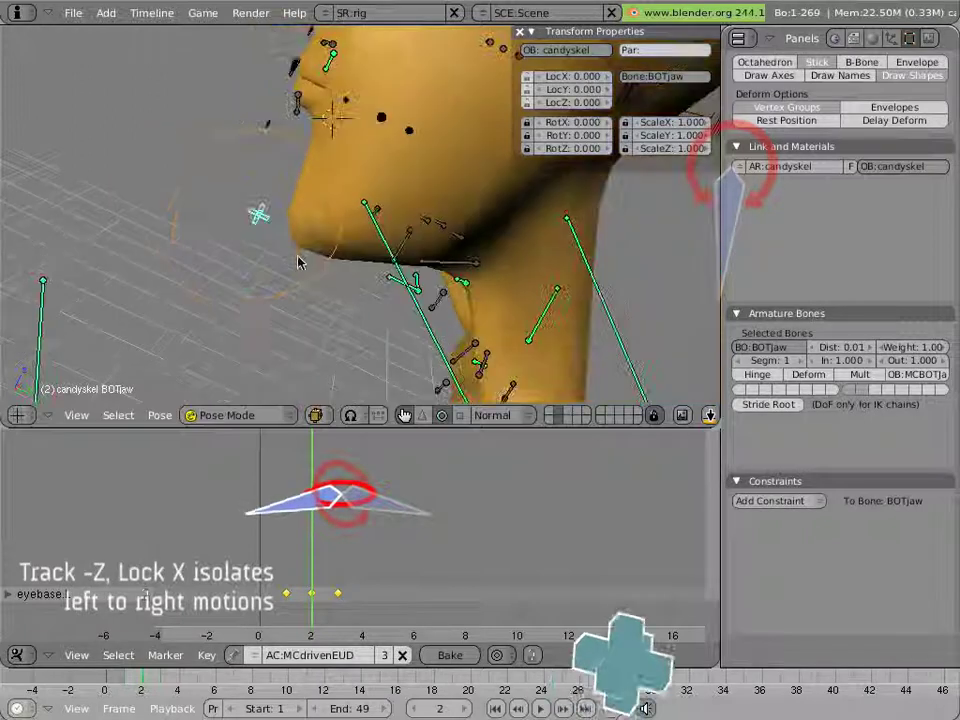
# Display only armature layer 14 in the viewport.
pyautogui.scroll(3, 846, 207)
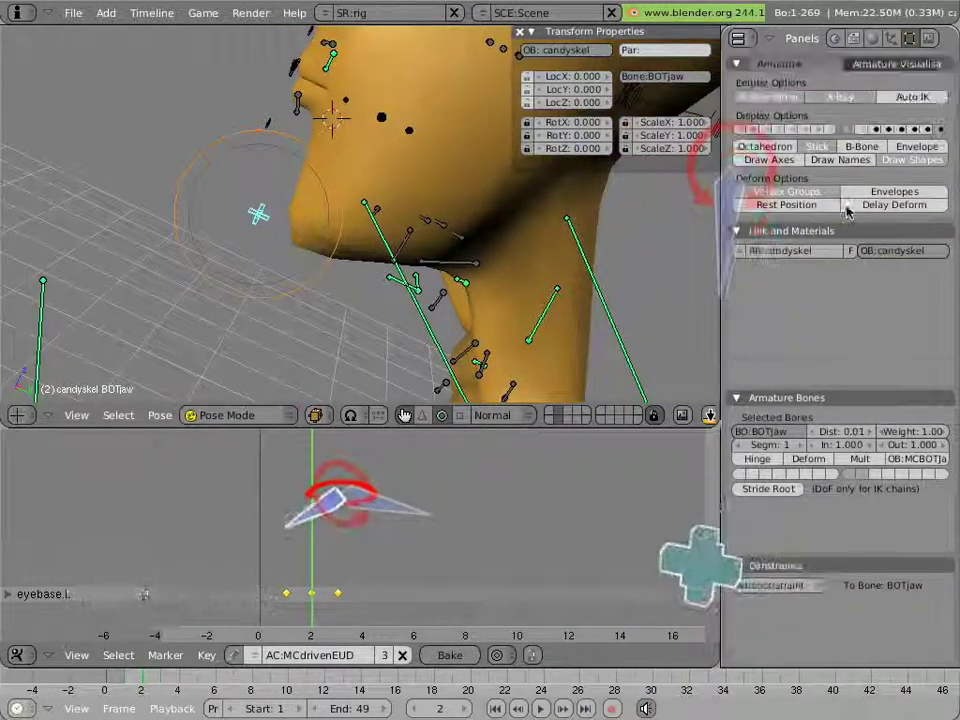
pyautogui.click(912, 130)
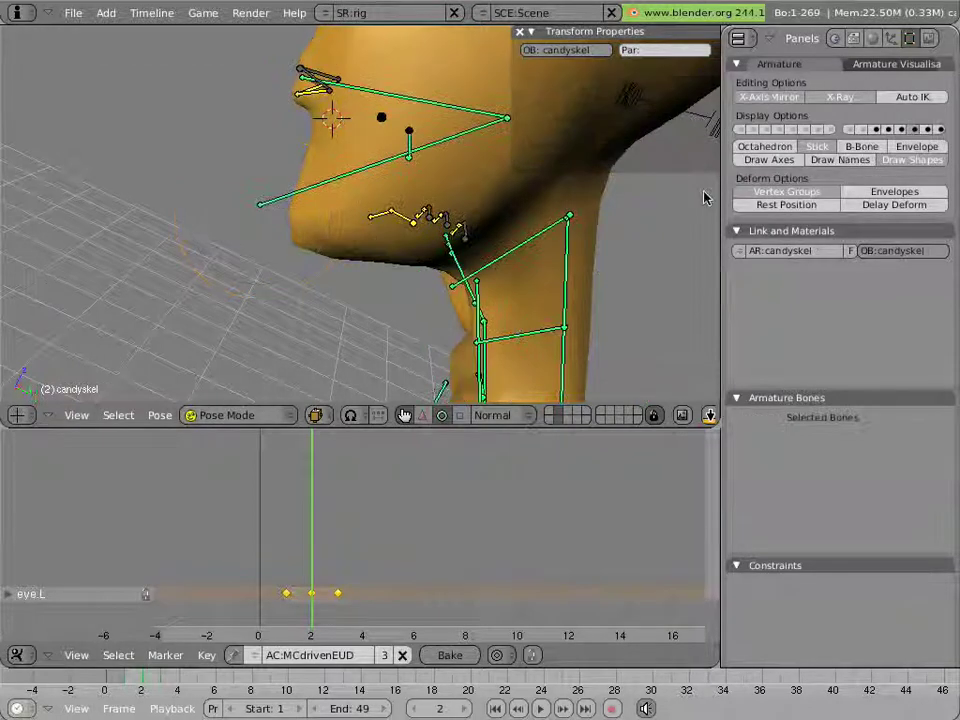
# Add armature layer 9 to the displayed layers and examine the Action constraints on the jaw bone.
pyautogui.rightClick(333, 197)
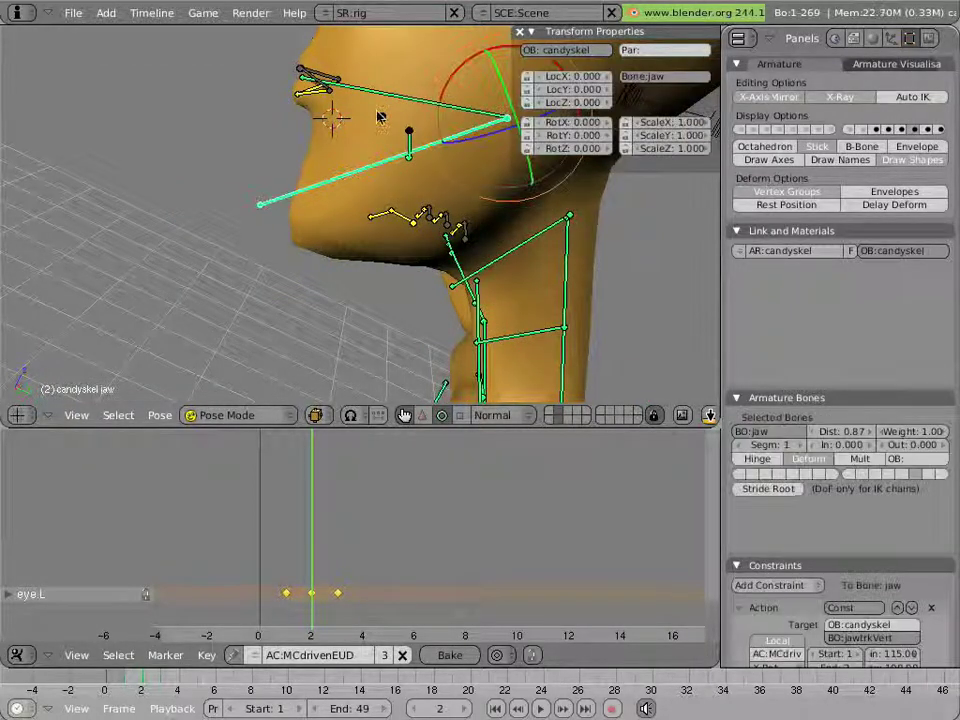
pyautogui.keyDown('shift'); pyautogui.rightClick(453, 113); pyautogui.keyUp('shift')
pyautogui.keyDown('shift'); pyautogui.rightClick(257, 212); pyautogui.keyUp('shift')
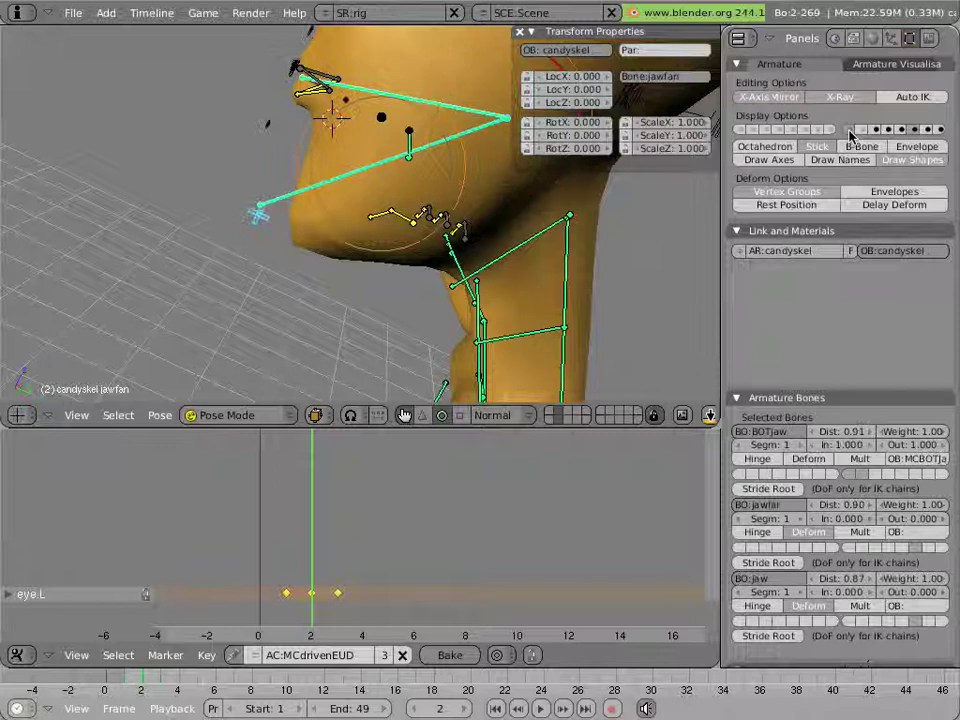
pyautogui.rightClick(330, 187)
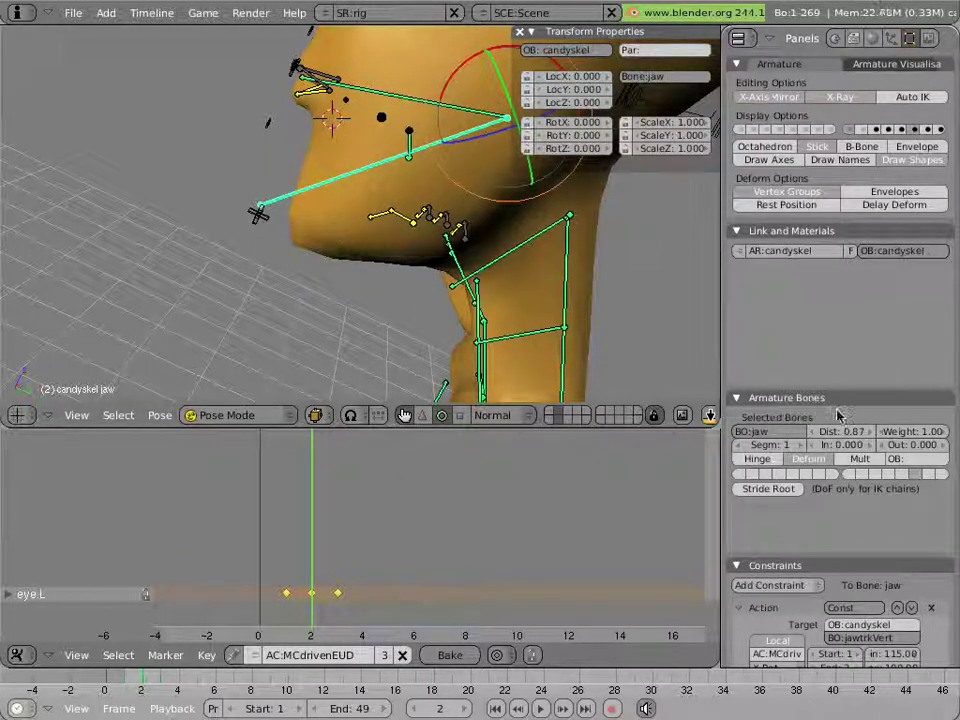
pyautogui.scroll(-6, 876, 464)
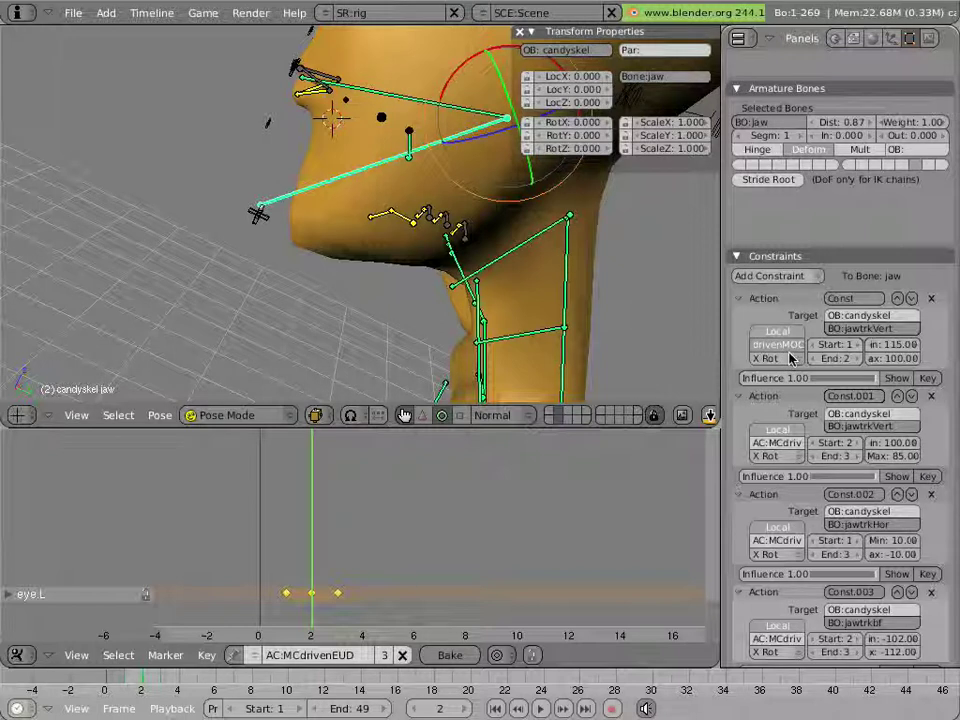
pyautogui.press('Return')
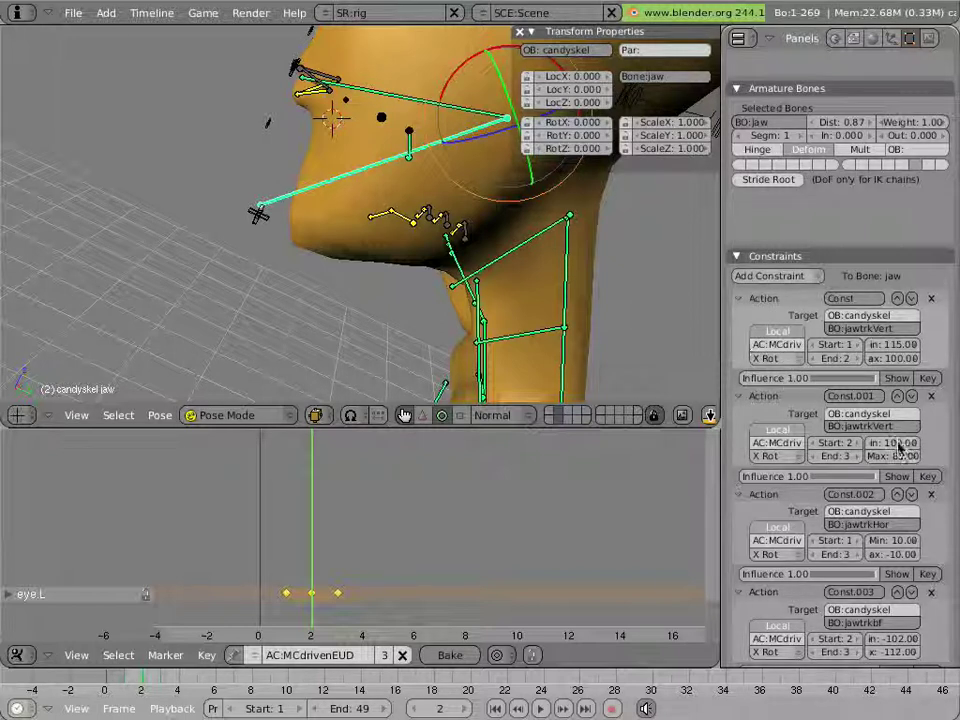
# Load the MCdrivenMOC action in the Action Editor and scrub through its jaw and jawfan keyframes.
pyautogui.click(251, 660)
pyautogui.click(253, 660)
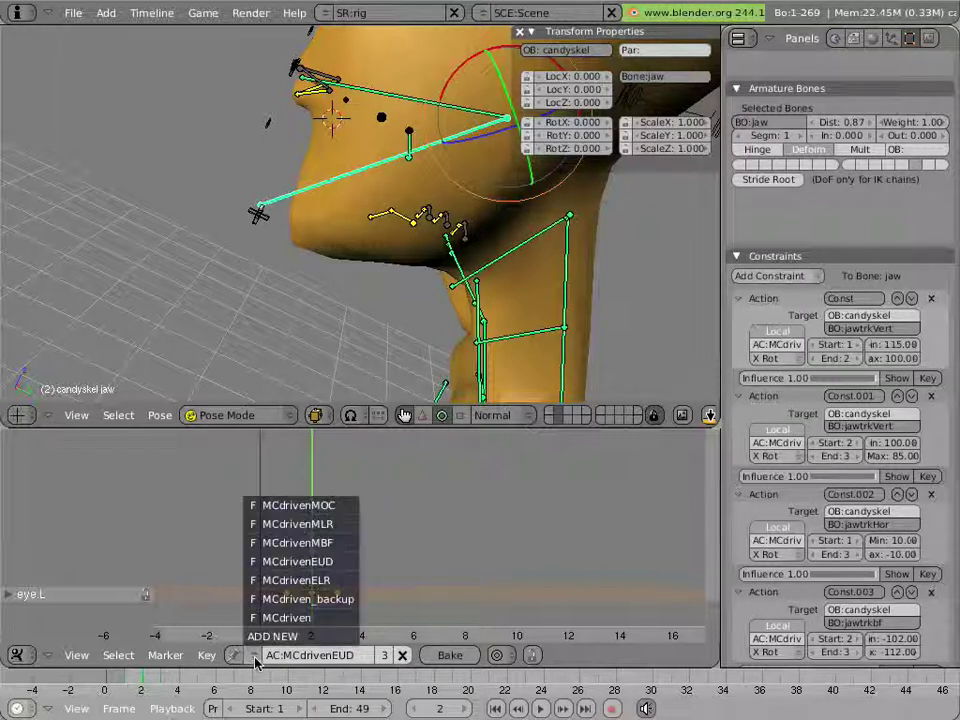
pyautogui.click(280, 505)
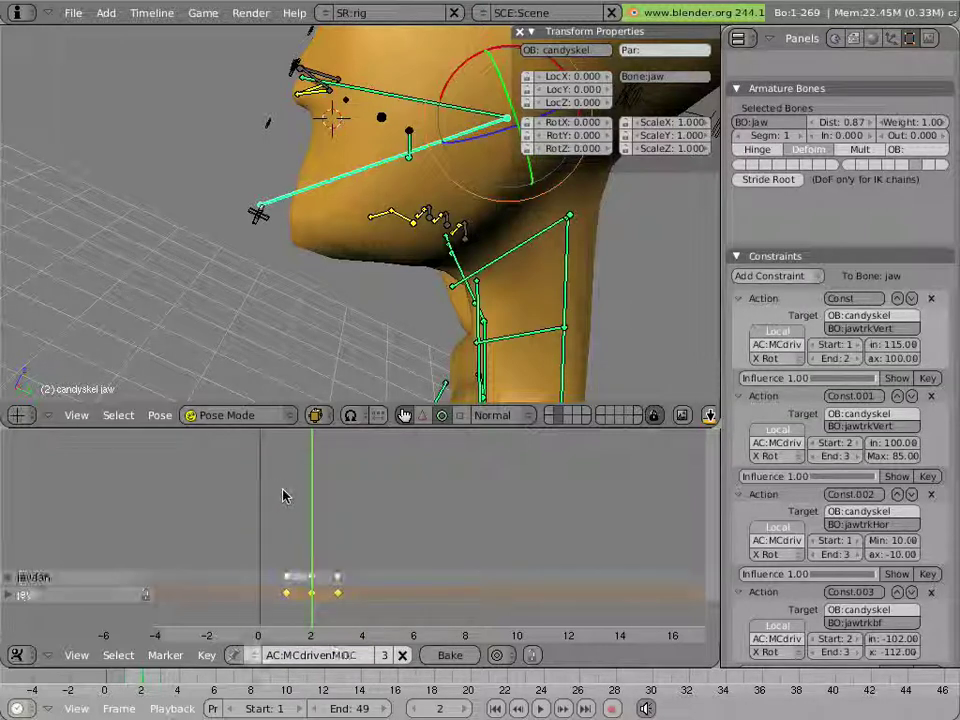
pyautogui.moveTo(283, 496); pyautogui.dragTo(324, 527)
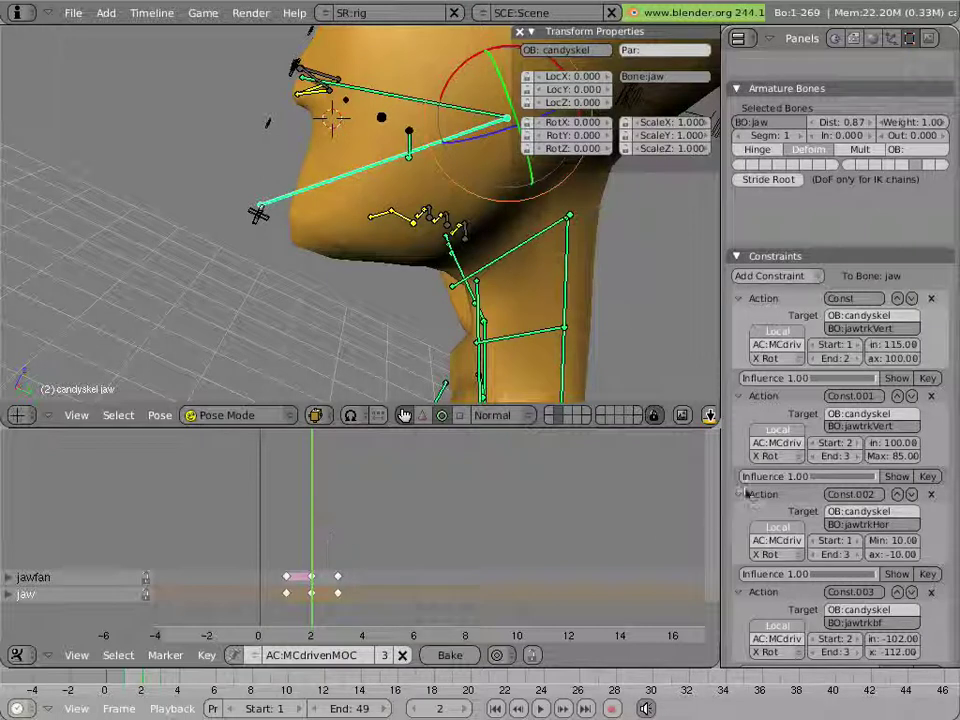
# Check the action named in the jaw's jawtrkHor constraint, then load MCdrivenMLR and scrub through its keyframes while viewing the face from the front.
pyautogui.scroll(-4, 827, 498)
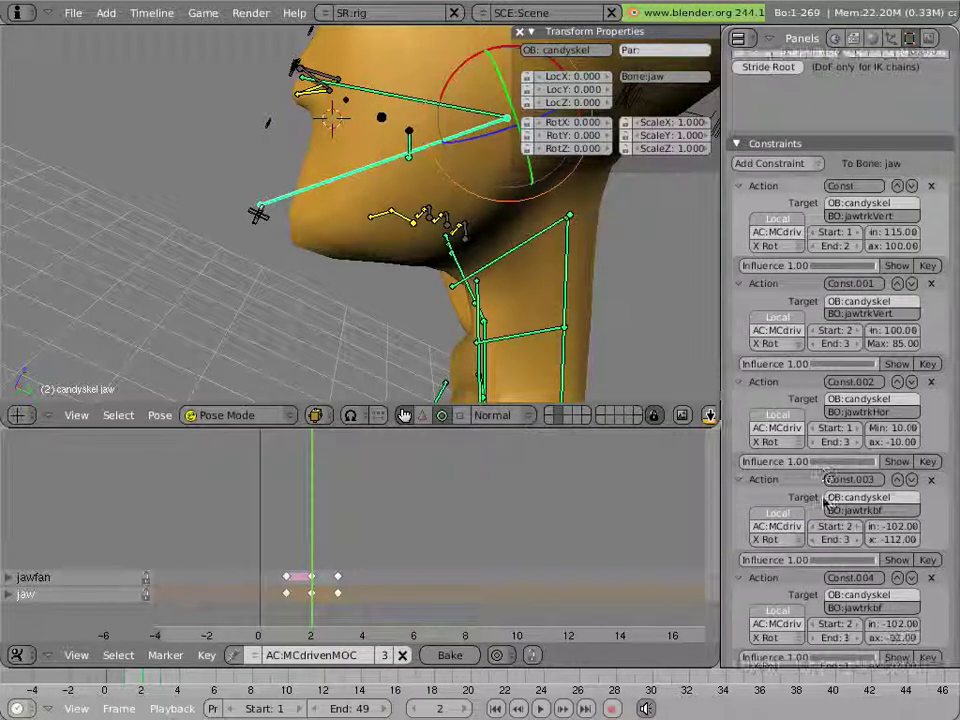
pyautogui.scroll(-1, 827, 500)
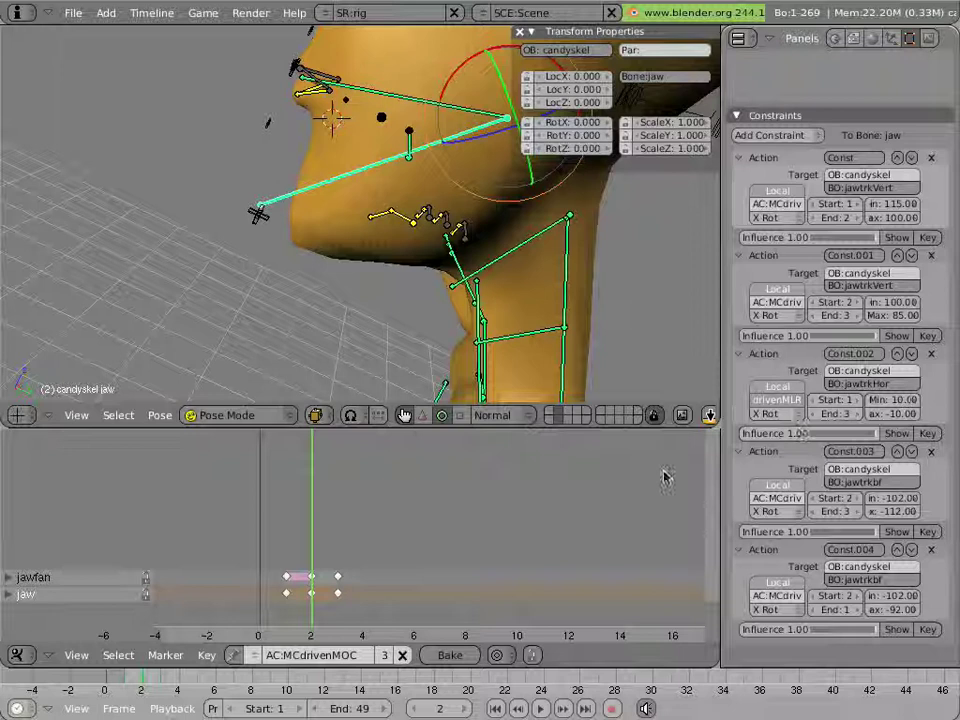
pyautogui.click(250, 655)
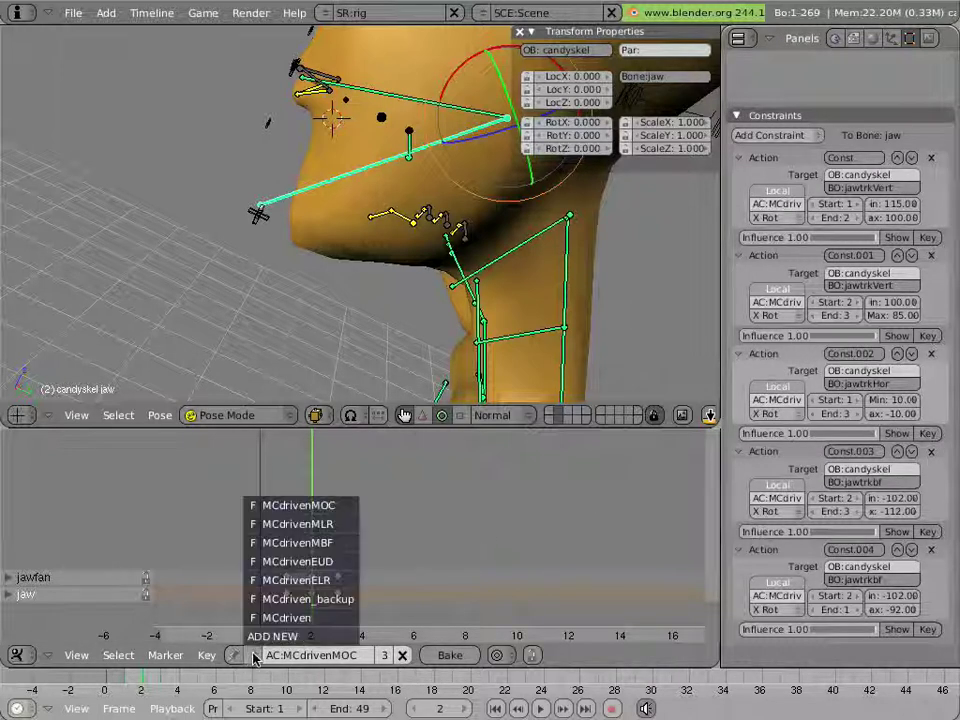
pyautogui.click(296, 523)
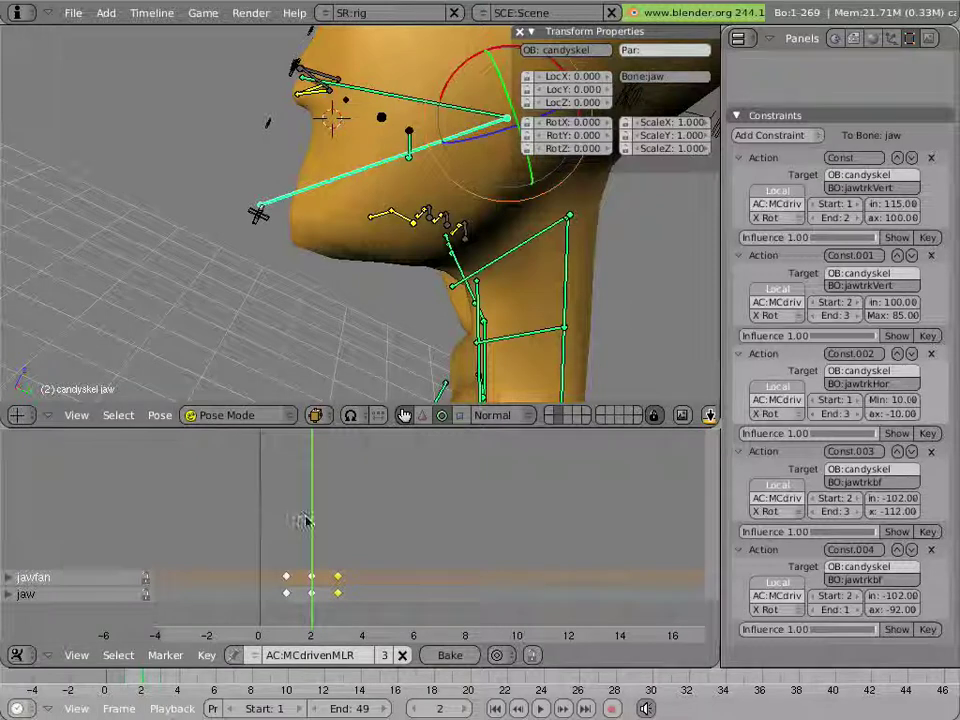
pyautogui.moveTo(213, 328); pyautogui.dragTo(381, 306, button='middle')
pyautogui.moveTo(310, 468); pyautogui.dragTo(332, 482)
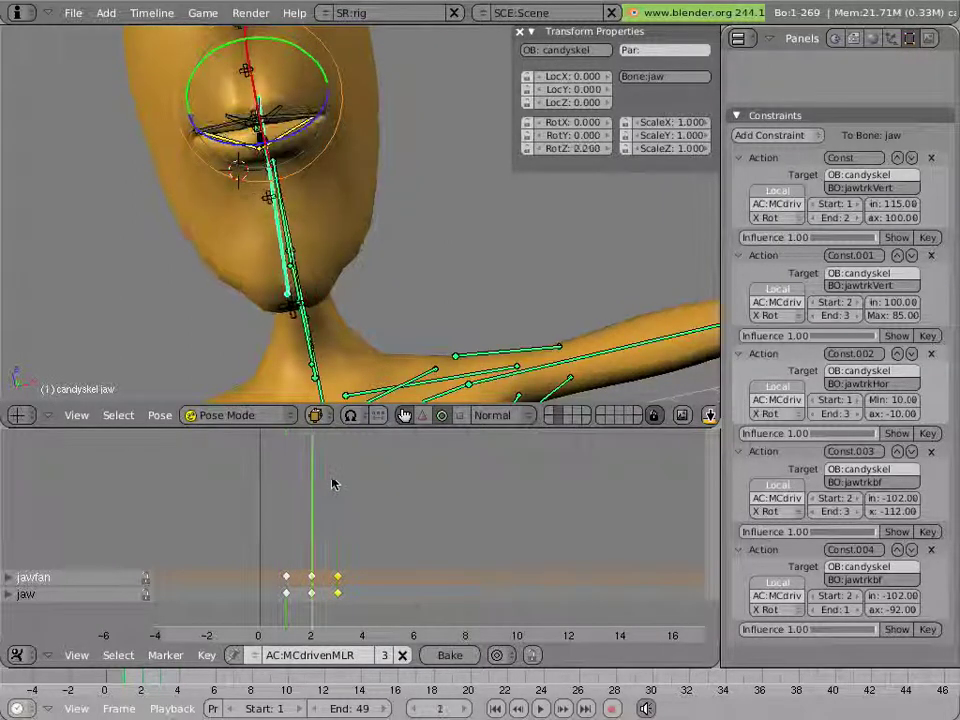
# Load the MCdrivenMBF action used by the jawtrkbf constraints, scrub through its keyframes and unlink it from the armature.
pyautogui.moveTo(354, 328); pyautogui.dragTo(704, 522, button='middle')
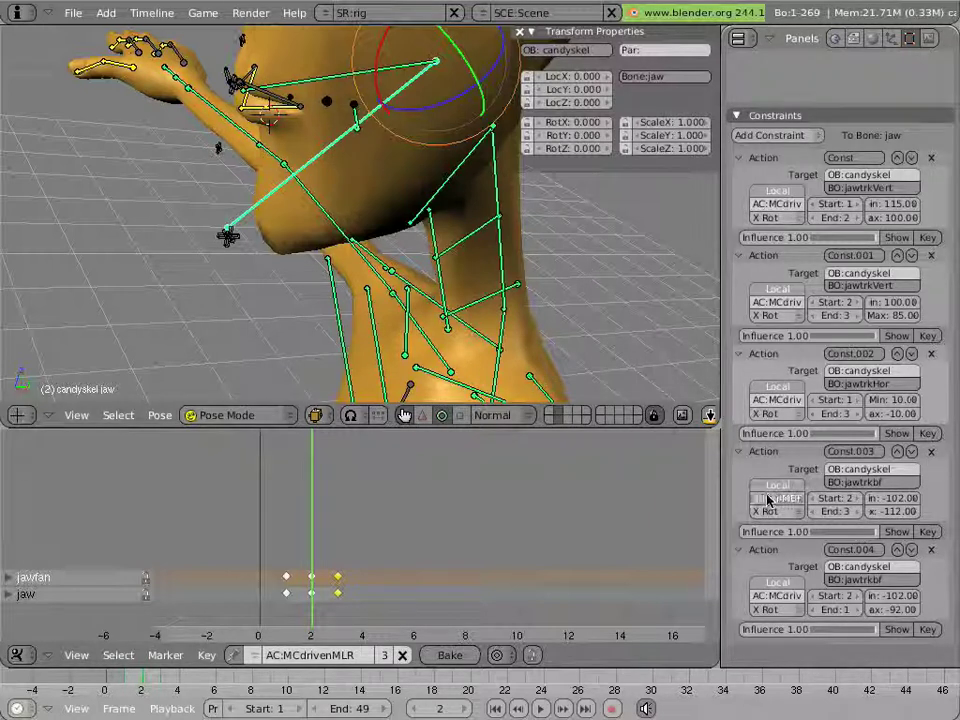
pyautogui.click(255, 655)
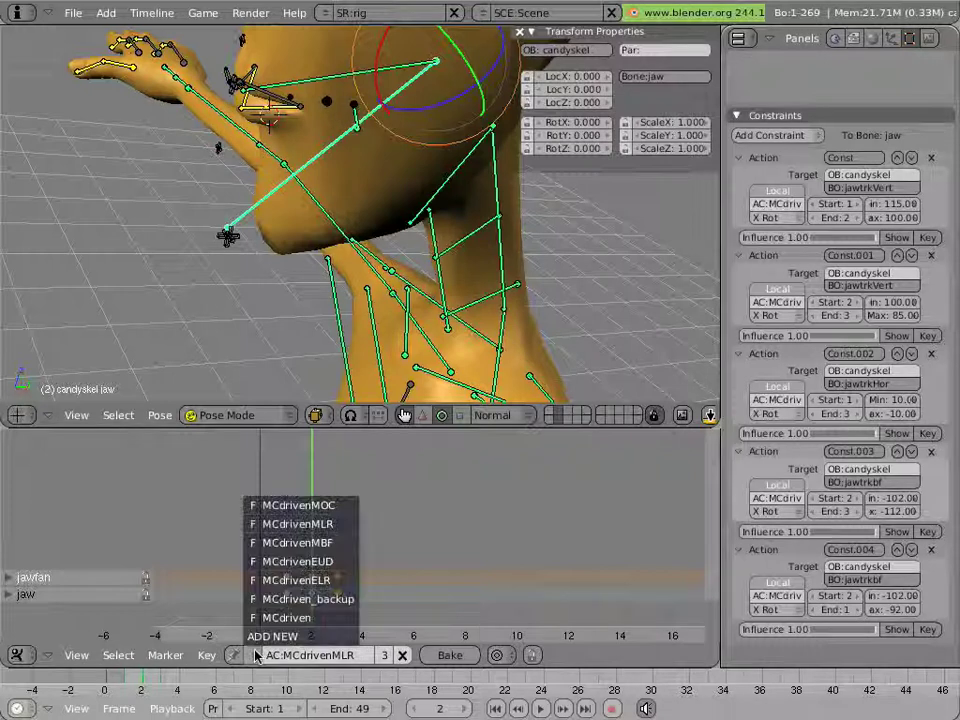
pyautogui.click(282, 545)
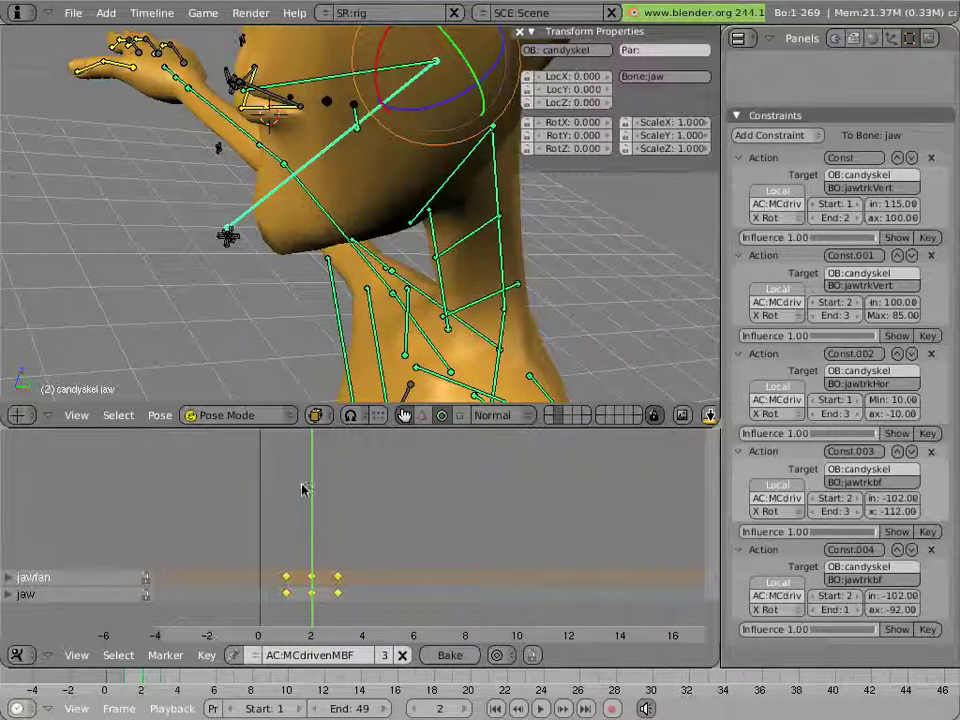
pyautogui.moveTo(305, 489); pyautogui.dragTo(328, 499)
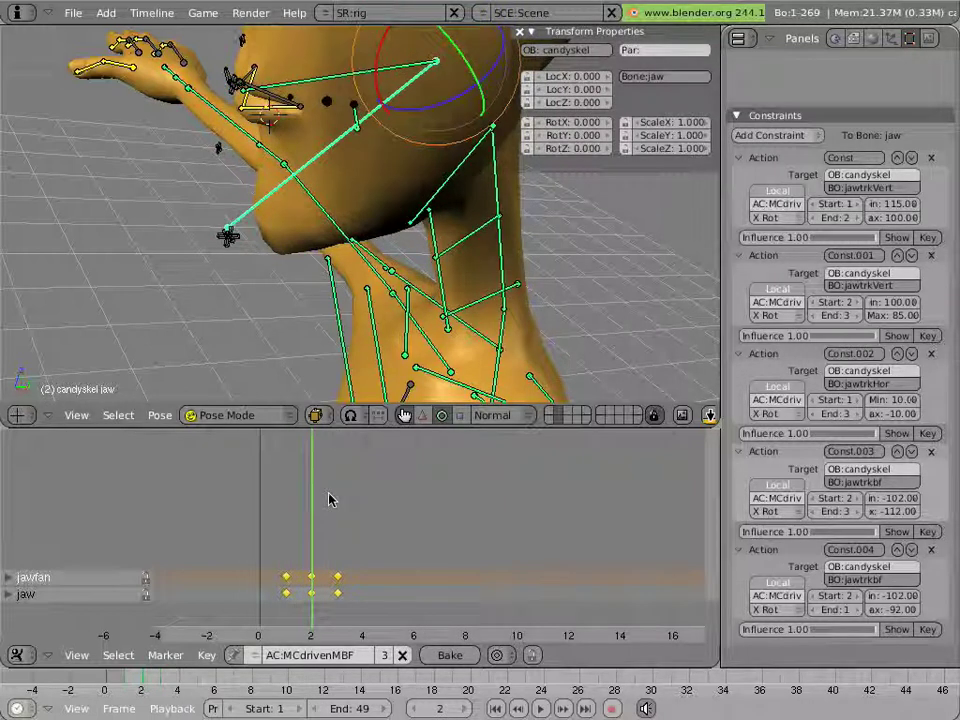
pyautogui.click(402, 655)
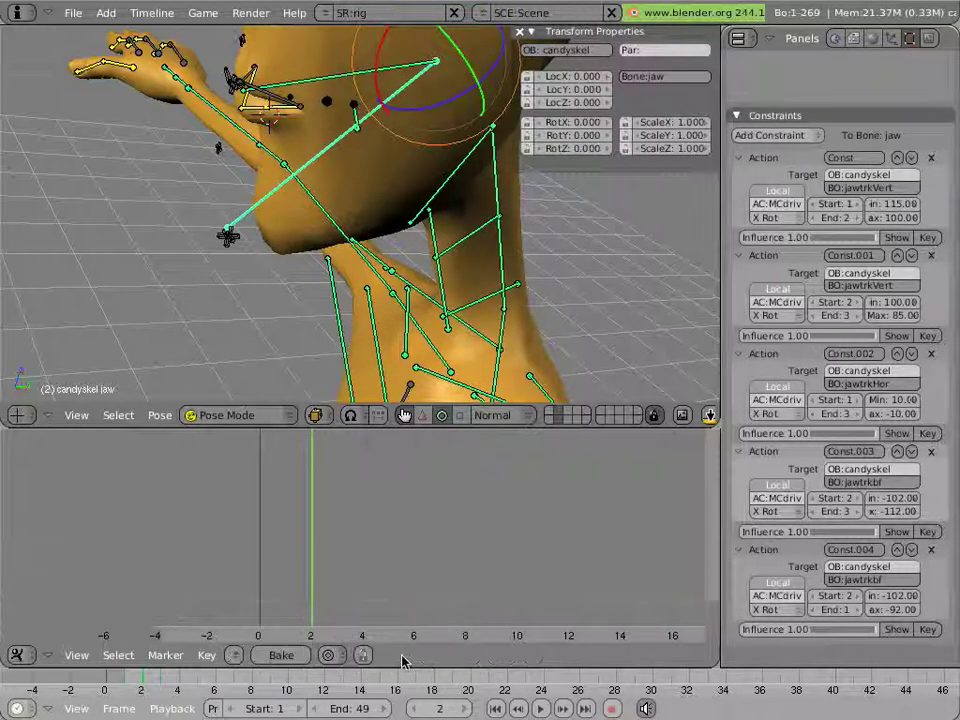
# Examine the jawfan bone's Action constraints and try moving the BOTjaw control freely in side view, cancelling the move.
pyautogui.rightClick(308, 92)
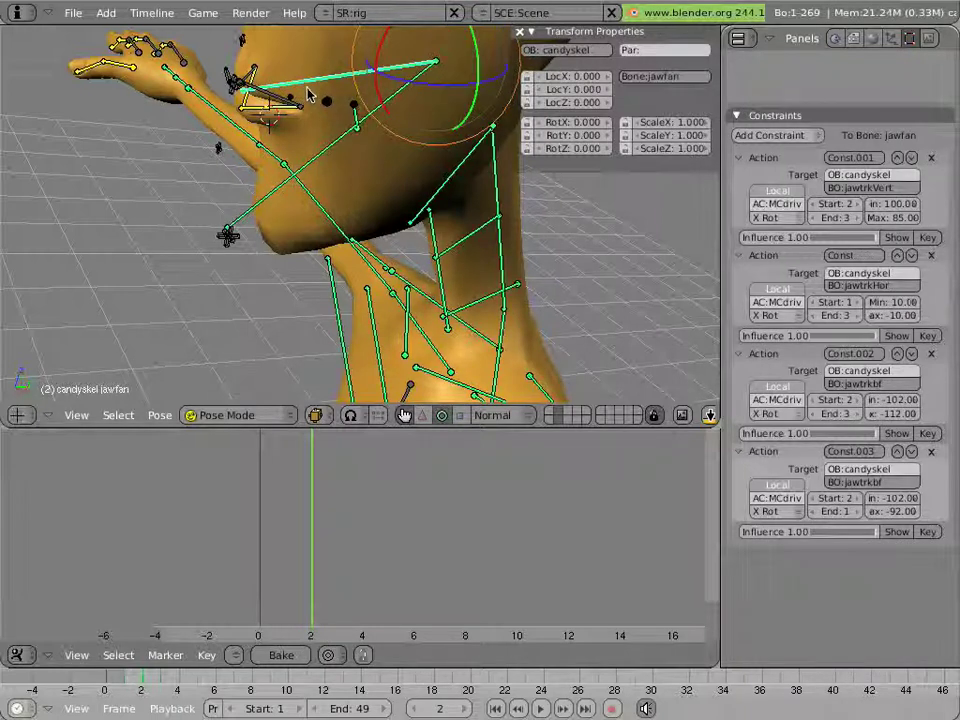
pyautogui.press('KP_3')
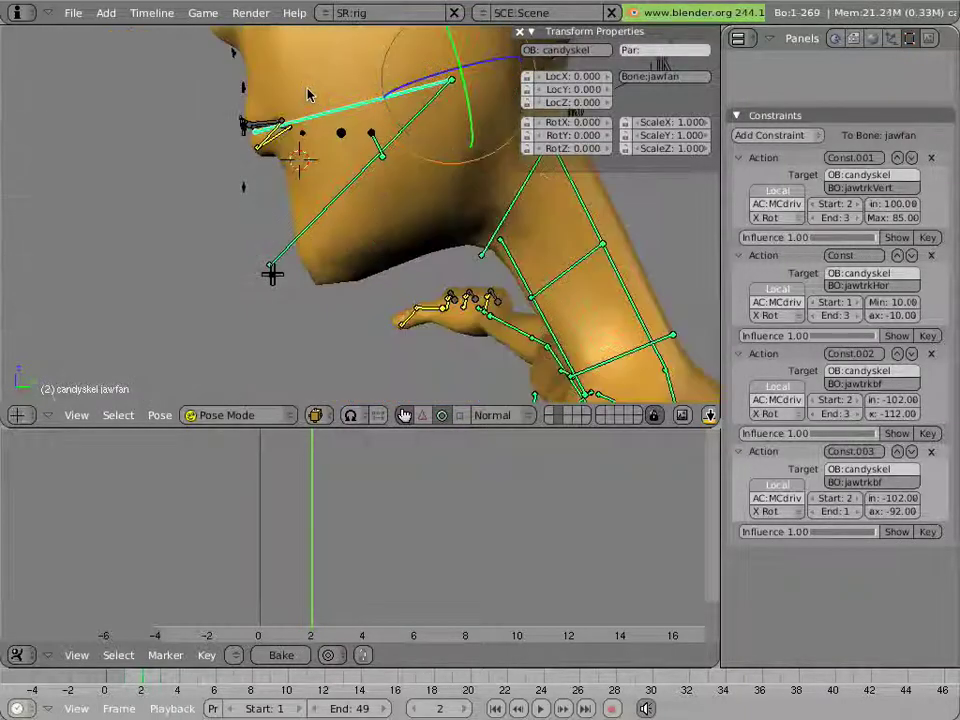
pyautogui.rightClick(275, 295)
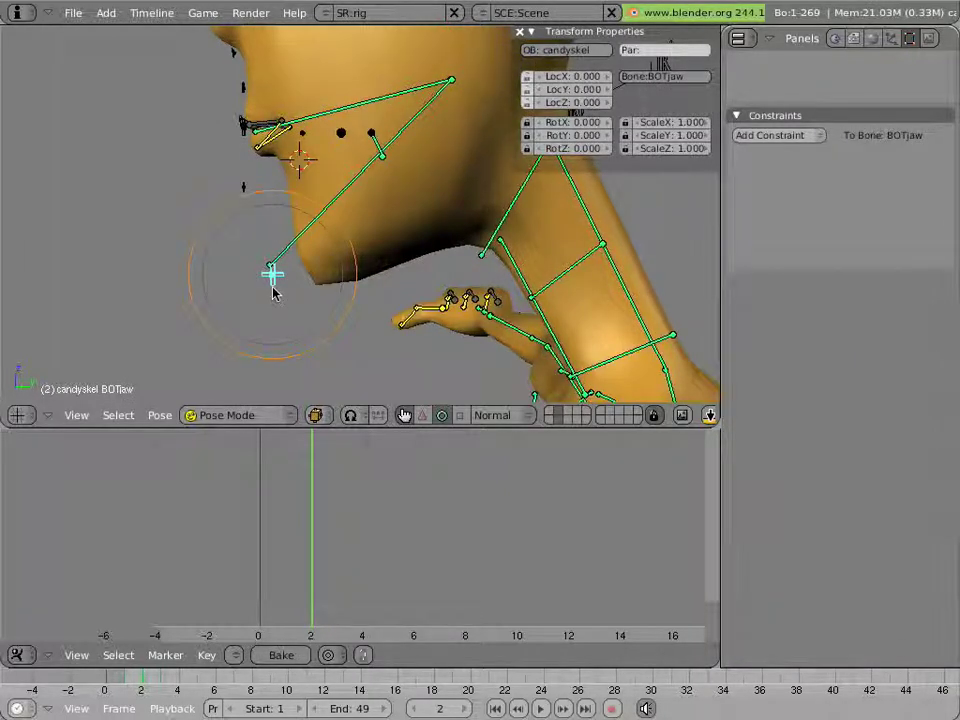
pyautogui.press('g')
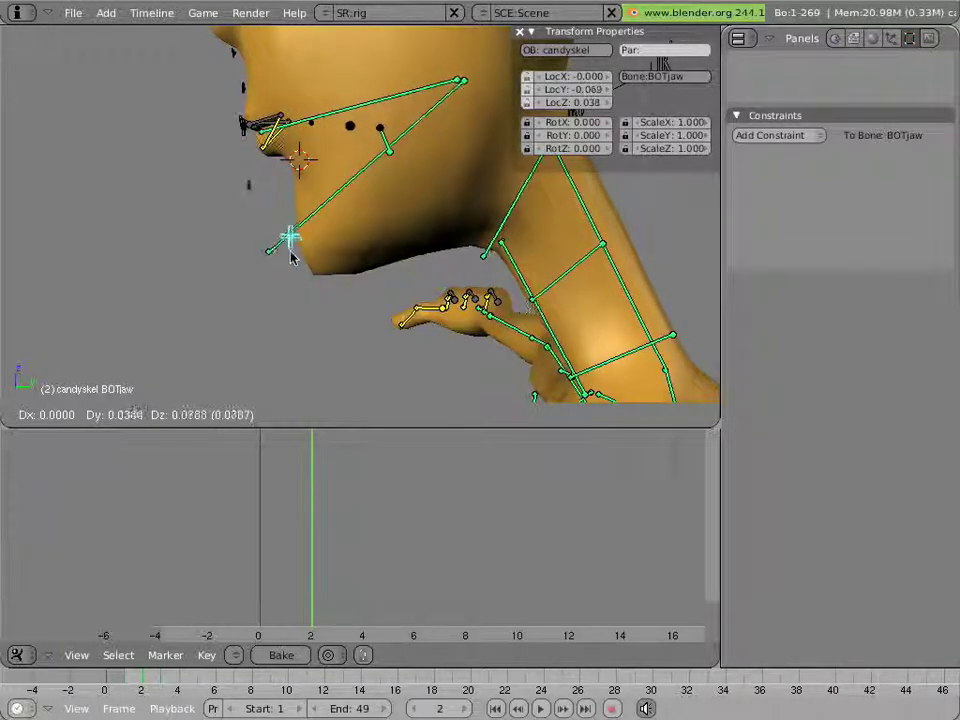
pyautogui.rightClick(309, 276)
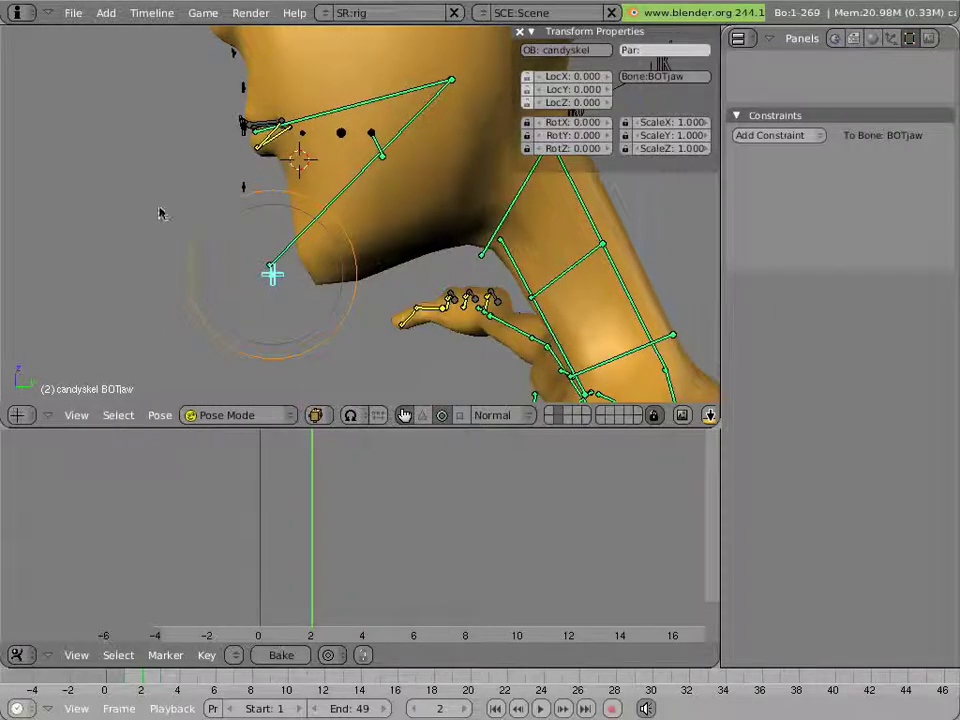
# Lower the BOTjaw control by about 0.085 units to open the mouth.
pyautogui.moveTo(161, 212); pyautogui.dragTo(312, 212, button='middle')
pyautogui.scroll(4, 290, 222)
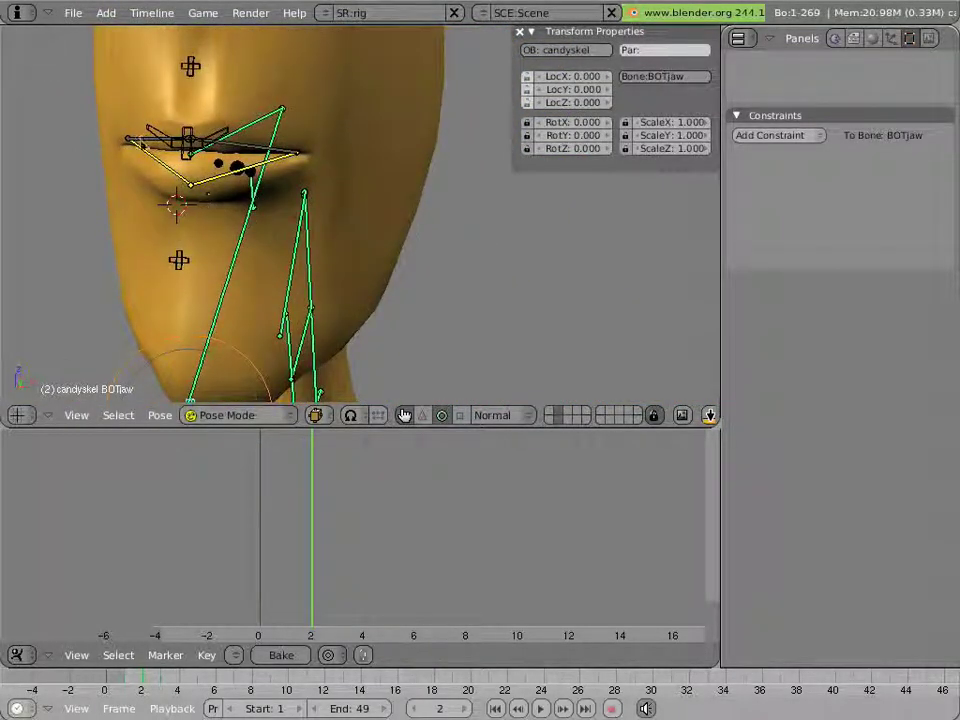
pyautogui.scroll(-2, 330, 201)
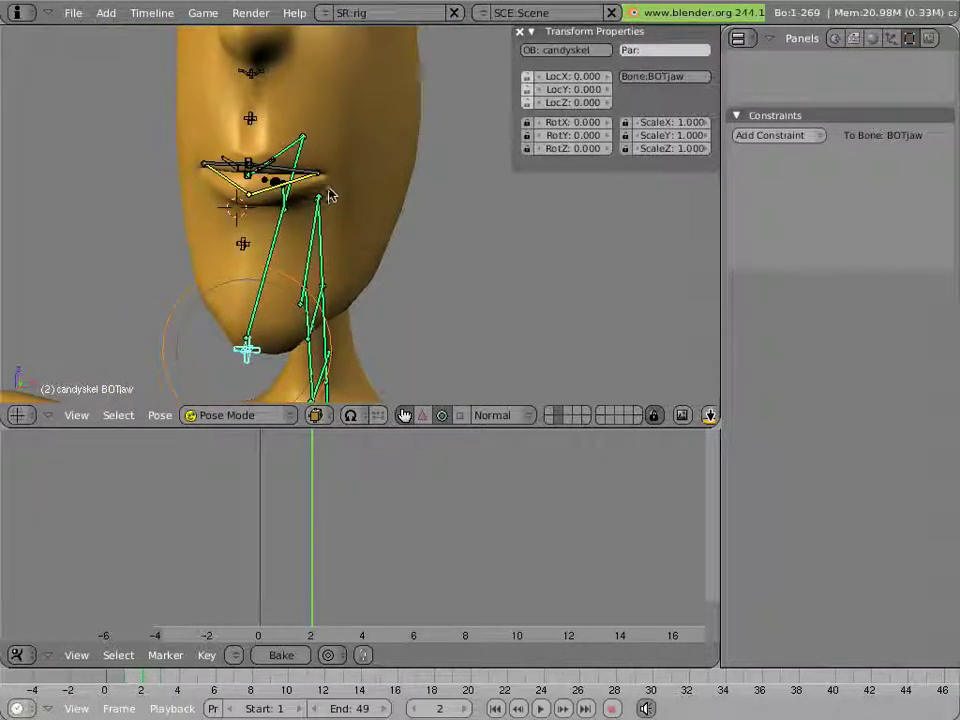
pyautogui.press('g')
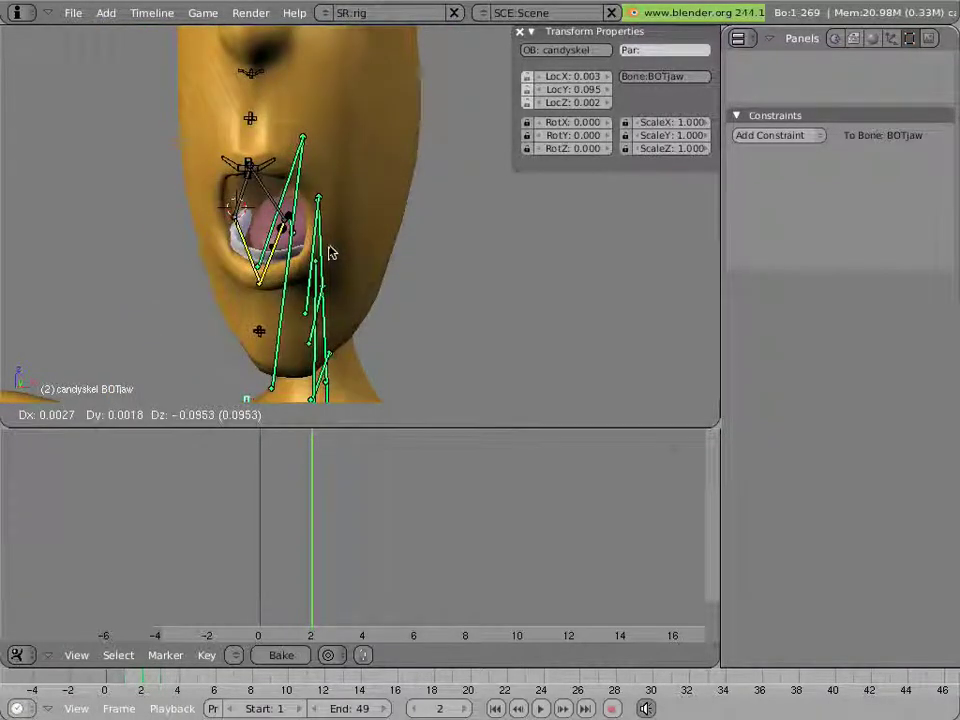
pyautogui.click(330, 248)
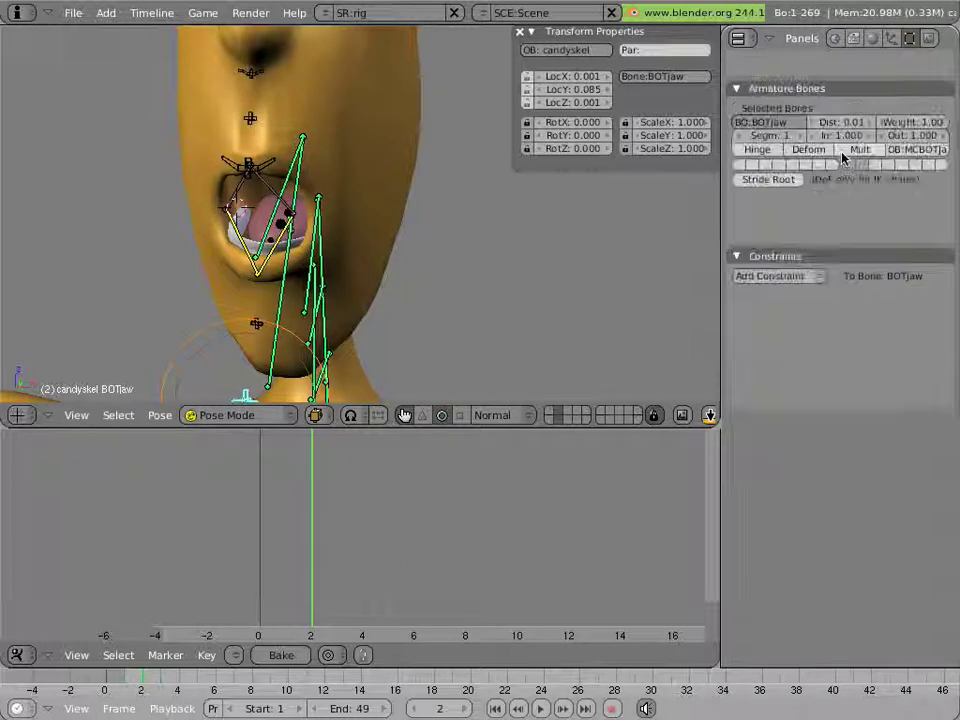
# Switch the armature's bone display to Octahedron and get a close view of the open mouth.
pyautogui.scroll(4, 841, 157)
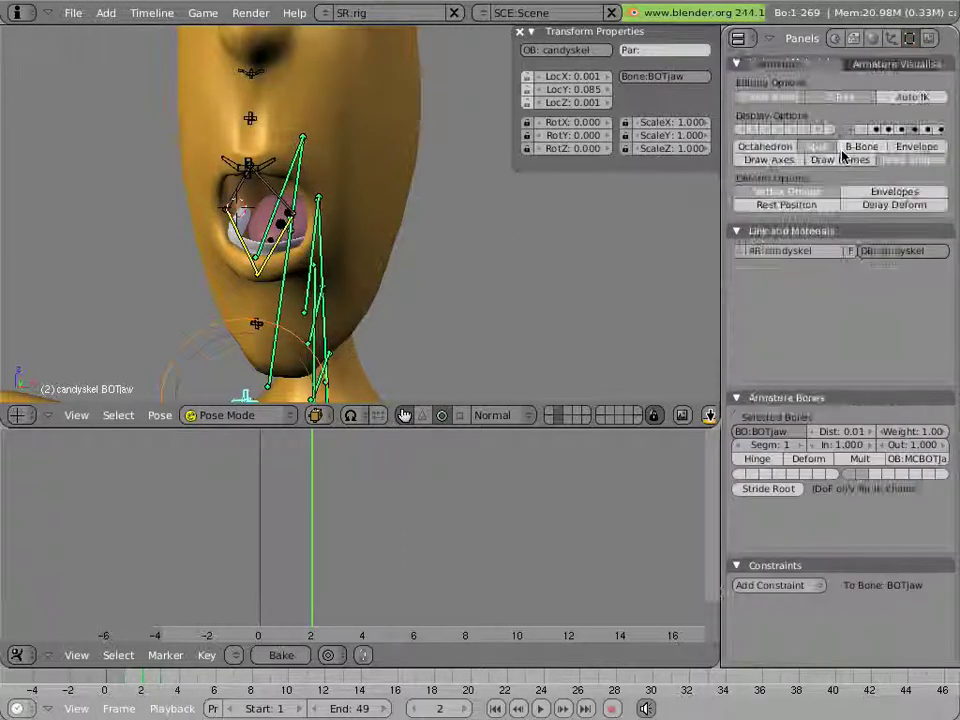
pyautogui.click(783, 150)
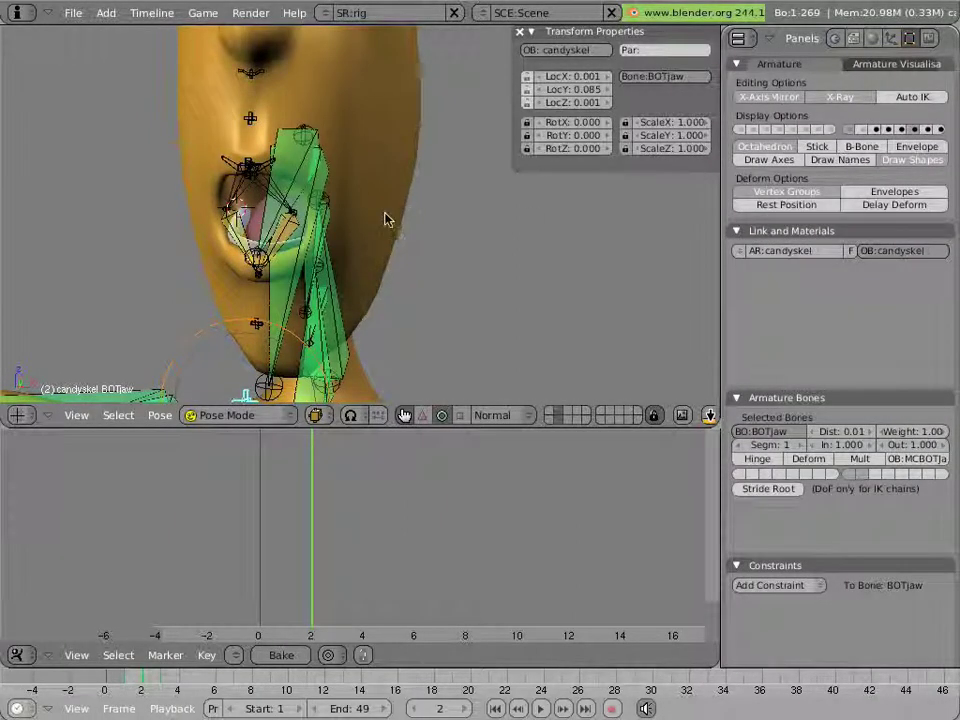
pyautogui.scroll(3, 385, 213)
pyautogui.moveTo(381, 212); pyautogui.dragTo(356, 192, button='middle')
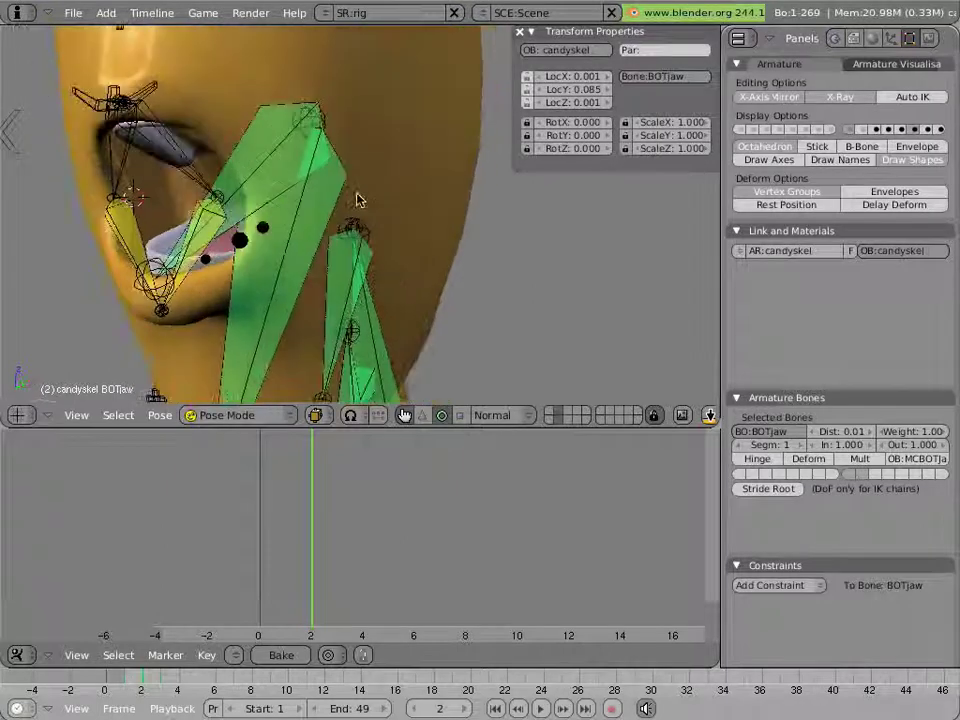
# Inspect the lip.lower.L, lip.upper.L and jawfan bones around the mouth and add armature layer 16 to the display.
pyautogui.rightClick(185, 178)
pyautogui.rightClick(204, 212)
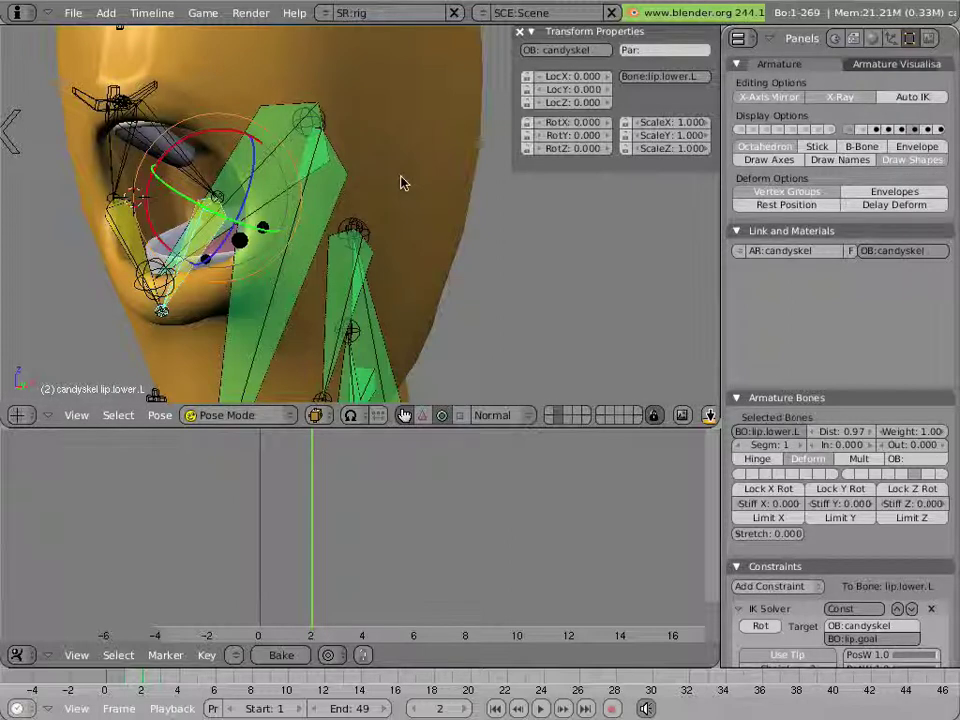
pyautogui.rightClick(163, 122)
pyautogui.press('r')
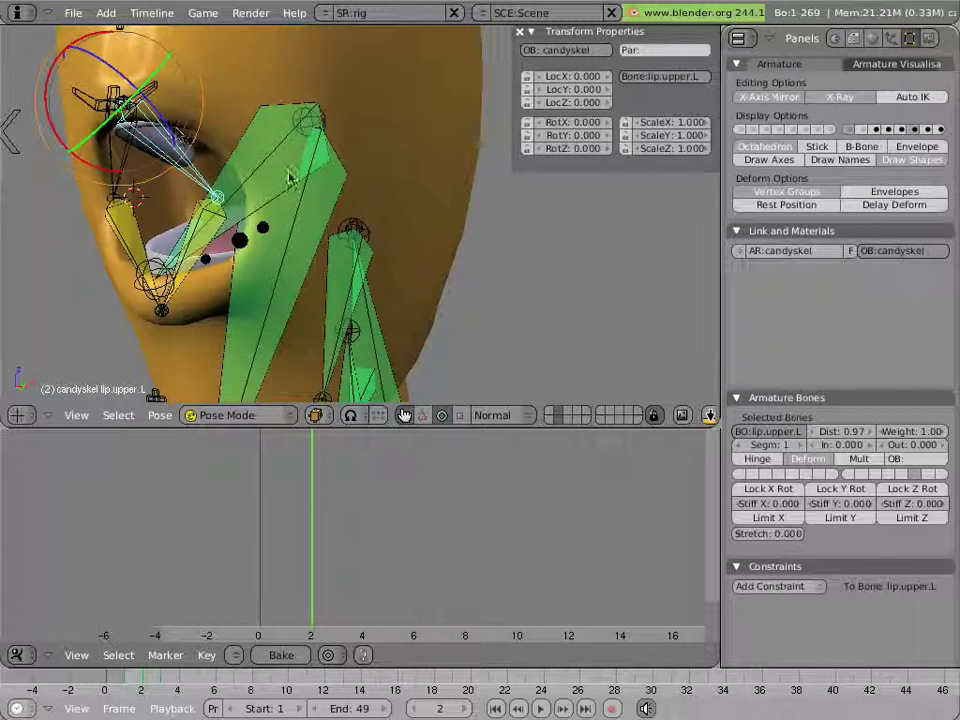
pyautogui.rightClick(137, 200)
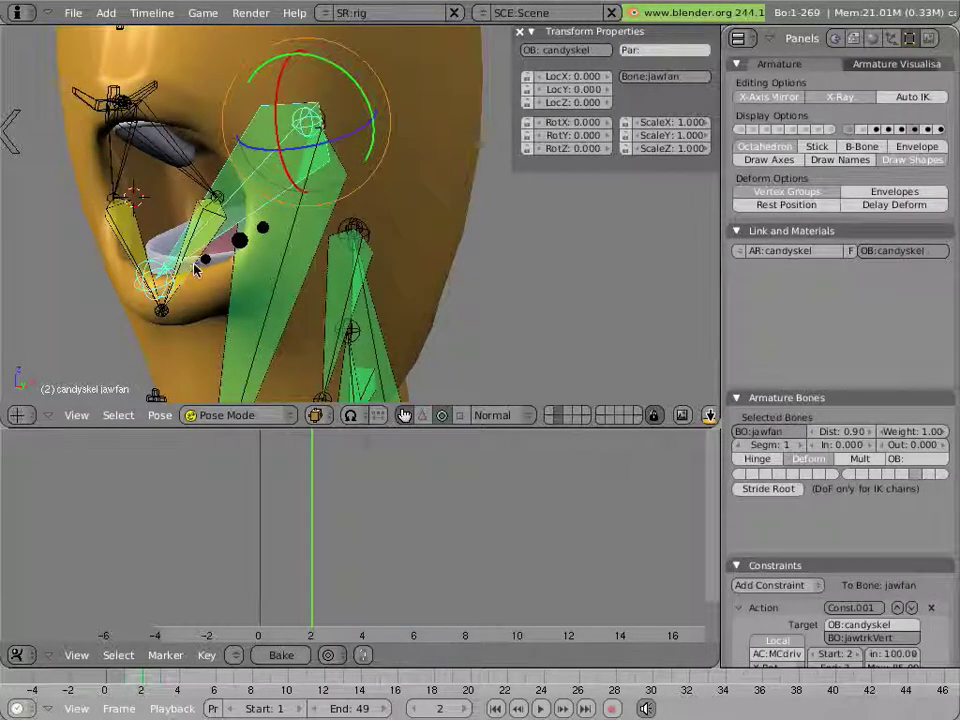
pyautogui.rightClick(278, 181)
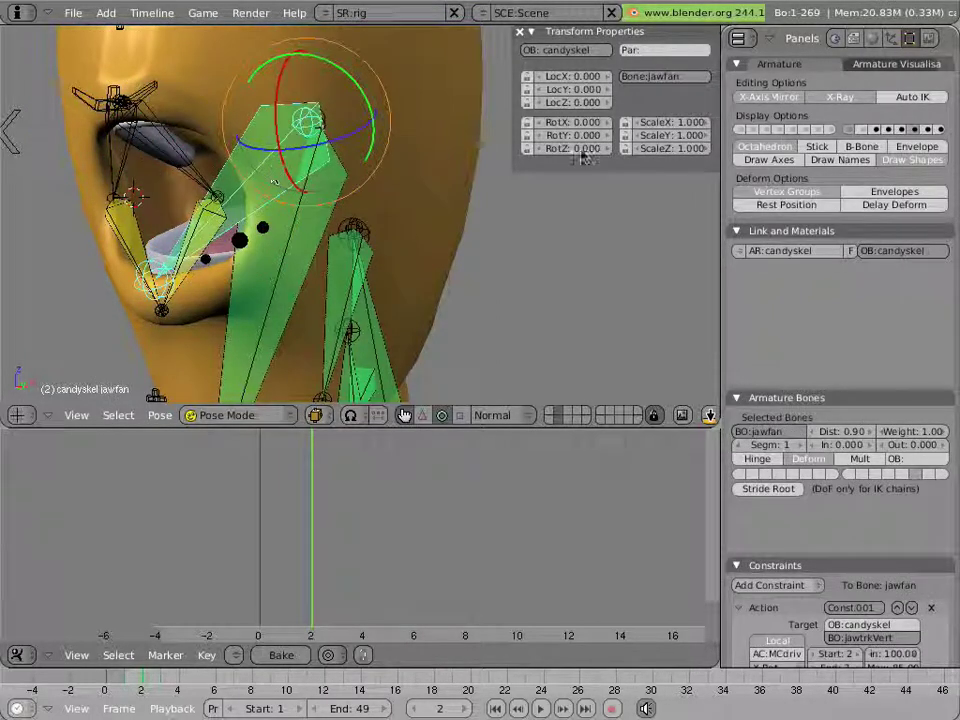
pyautogui.keyDown('shift'); pyautogui.click(940, 129); pyautogui.keyUp('shift')
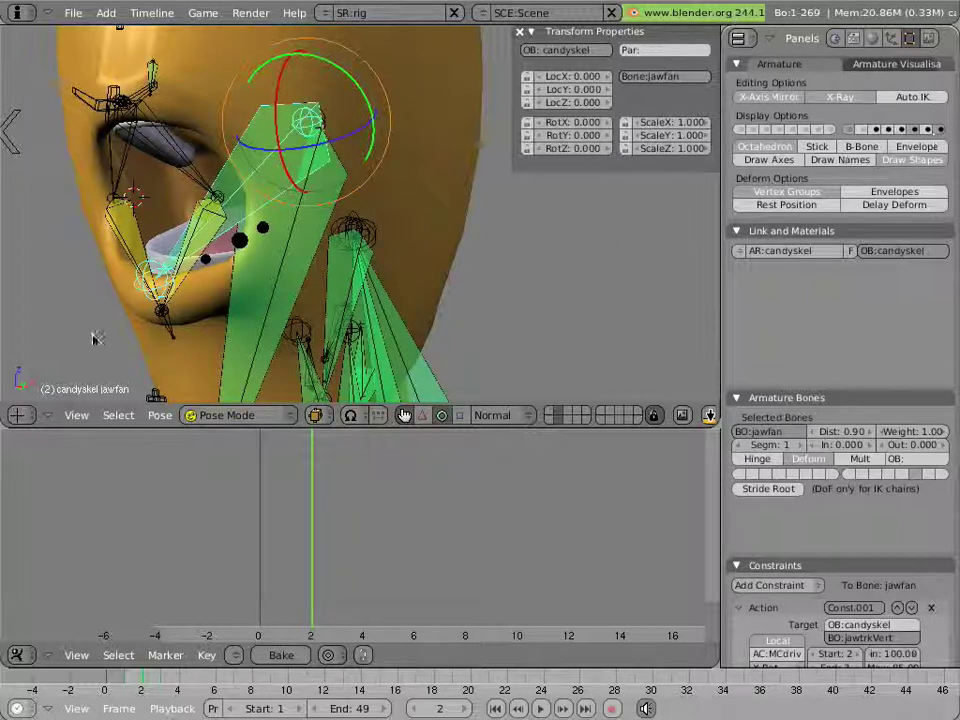
# Try moving the lip.goal bone below the lower lip and clear its location.
pyautogui.rightClick(172, 346)
pyautogui.press('g')
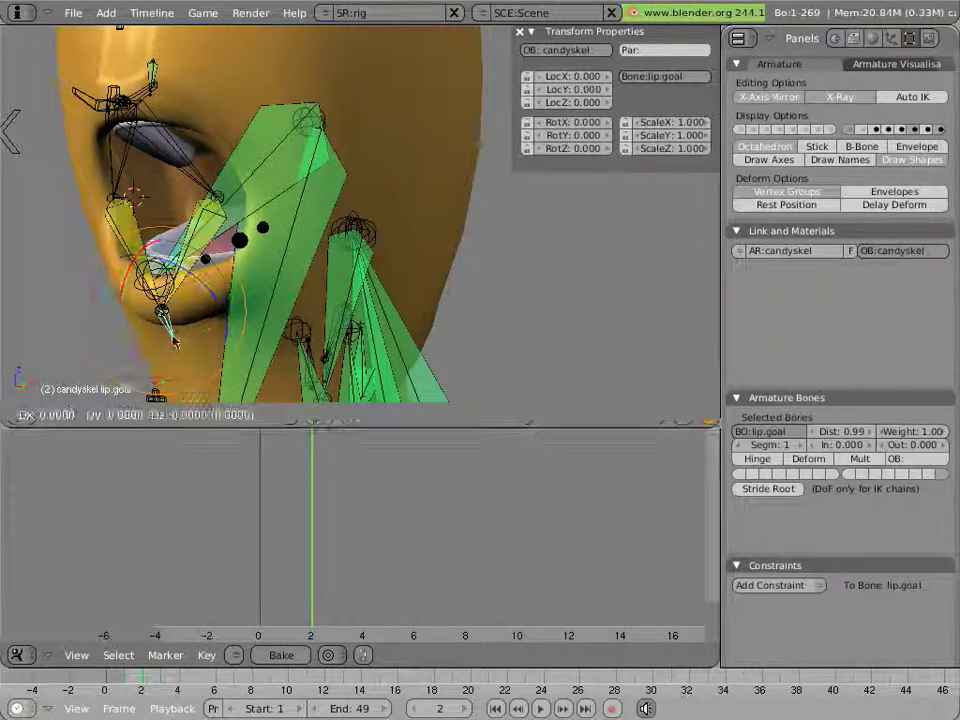
pyautogui.click(163, 300)
pyautogui.hotkey('alt', 'g')
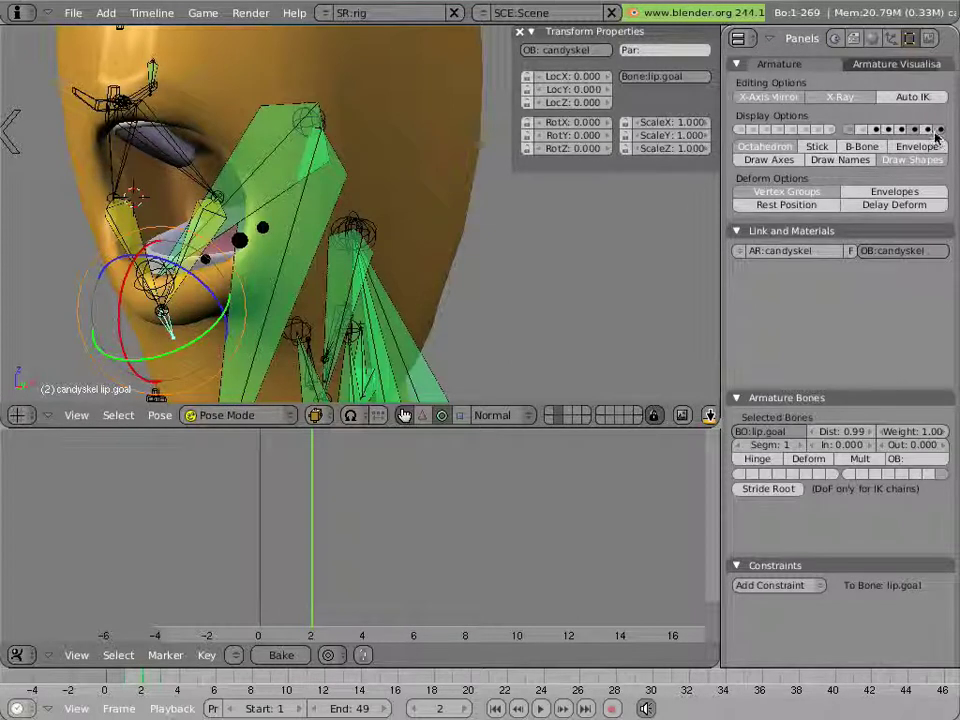
# Deselect all bones and hide armature layer 16.
pyautogui.press('a')
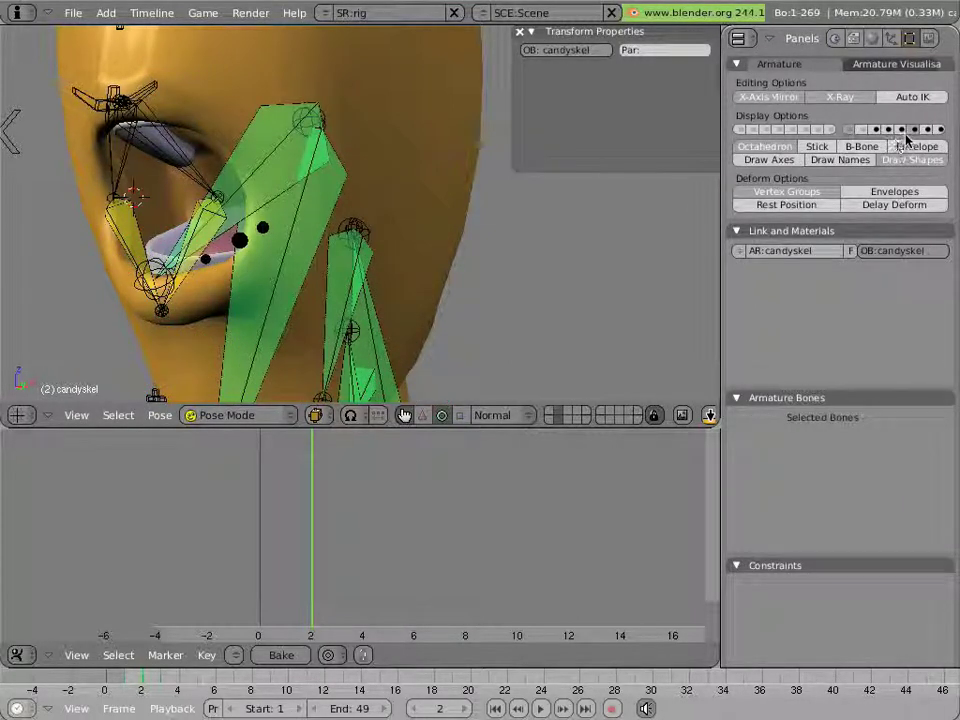
pyautogui.keyDown('shift'); pyautogui.click(938, 132); pyautogui.keyUp('shift')
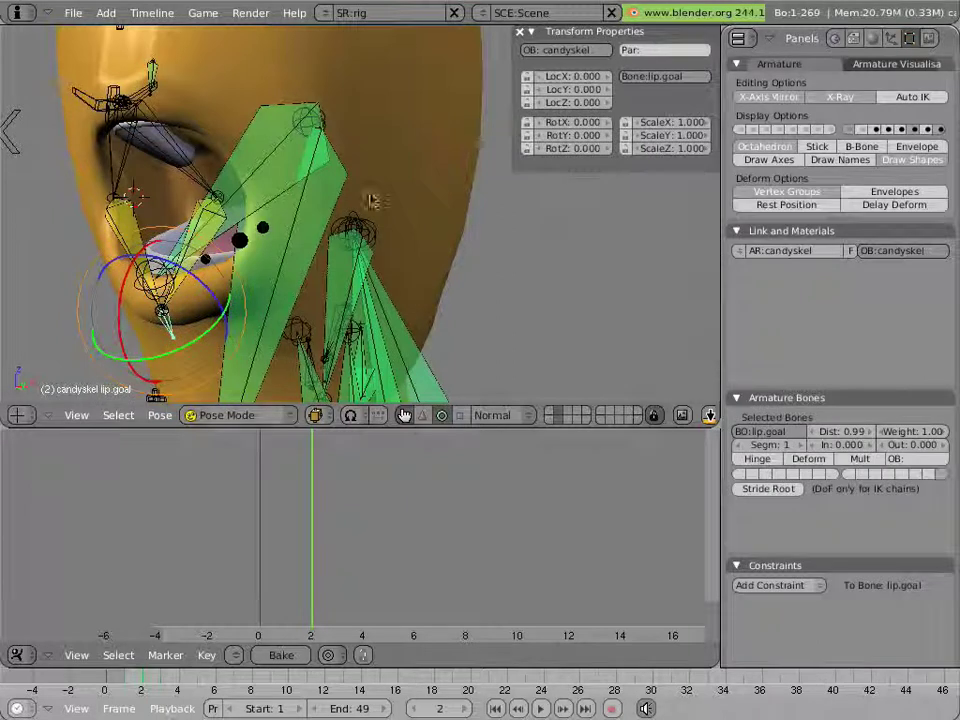
pyautogui.press('a')
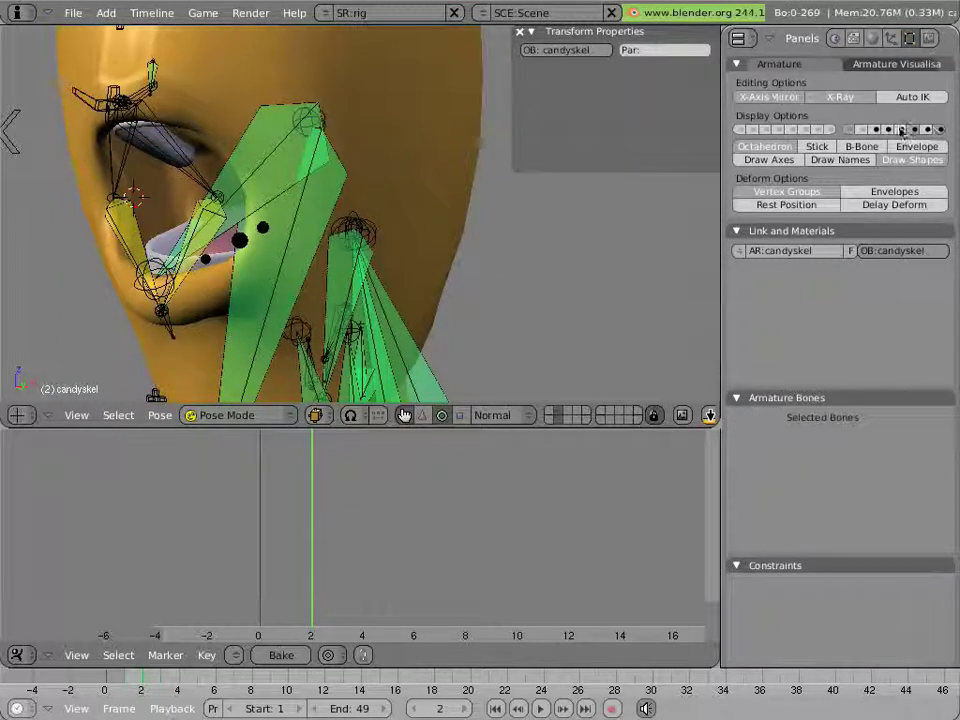
pyautogui.keyDown('shift'); pyautogui.click(942, 132); pyautogui.keyUp('shift')
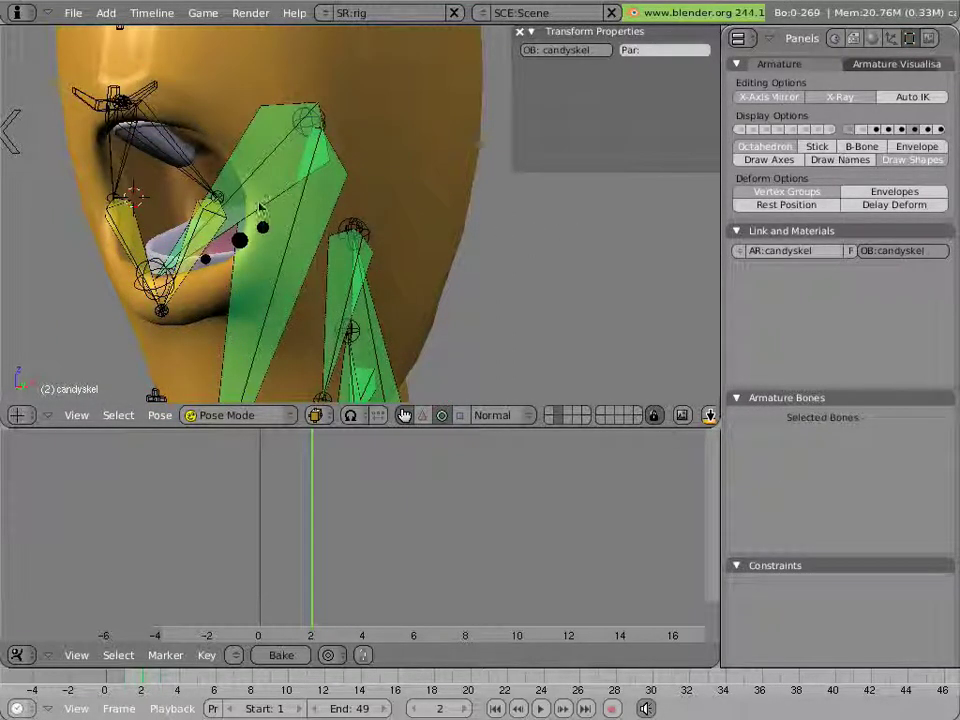
# Try raising the BOTjaw control to close the mouth and cancel the move.
pyautogui.scroll(-2, 260, 208)
pyautogui.scroll(-2, 234, 250)
pyautogui.rightClick(252, 357)
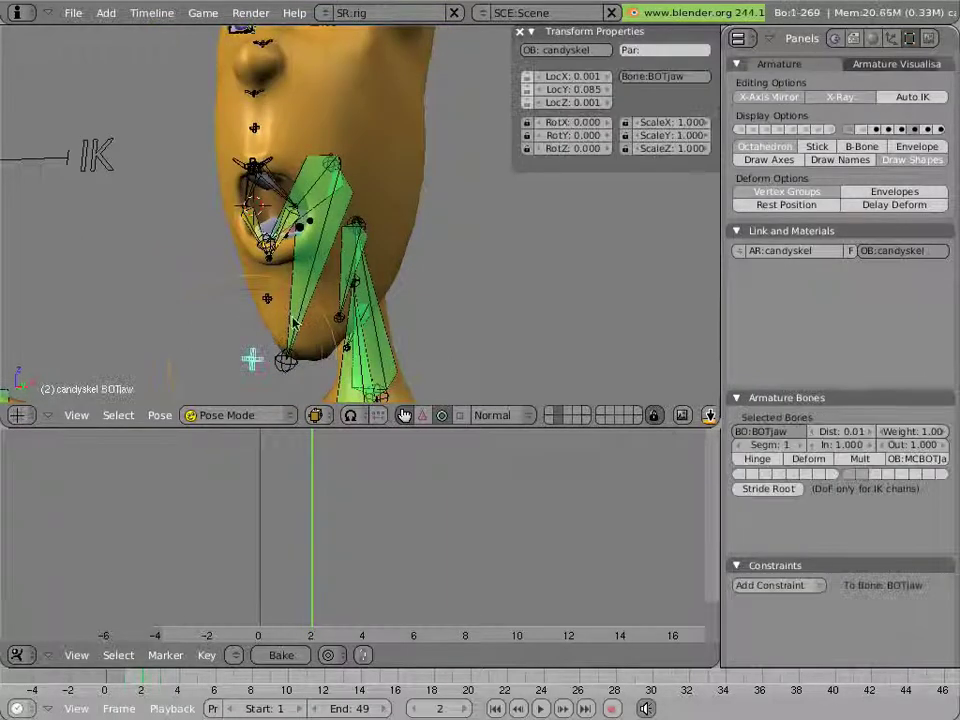
pyautogui.press('g')
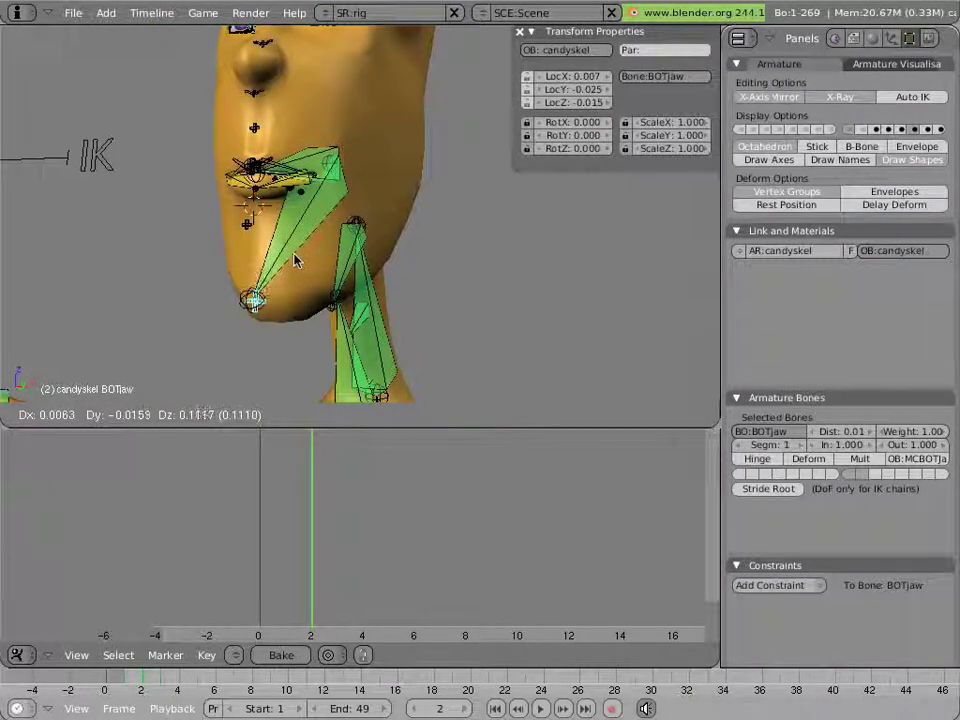
pyautogui.click(295, 260)
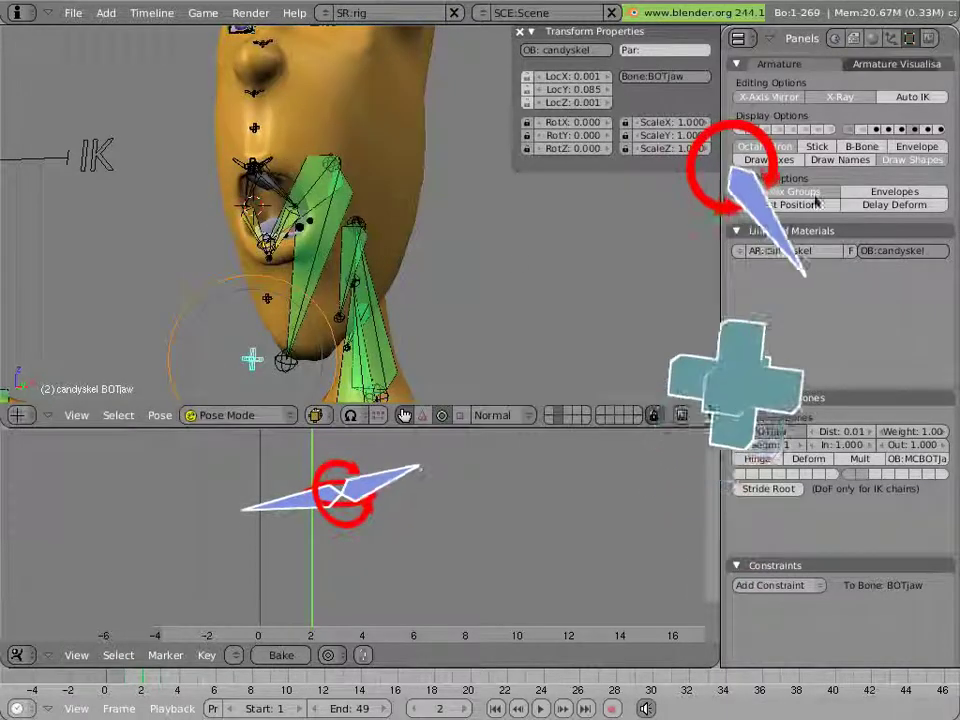
# Show only armature layer 9 and get a close solid view of the tongue controls inside the open mouth.
pyautogui.keyDown('shift'); pyautogui.click(849, 130); pyautogui.keyUp('shift')
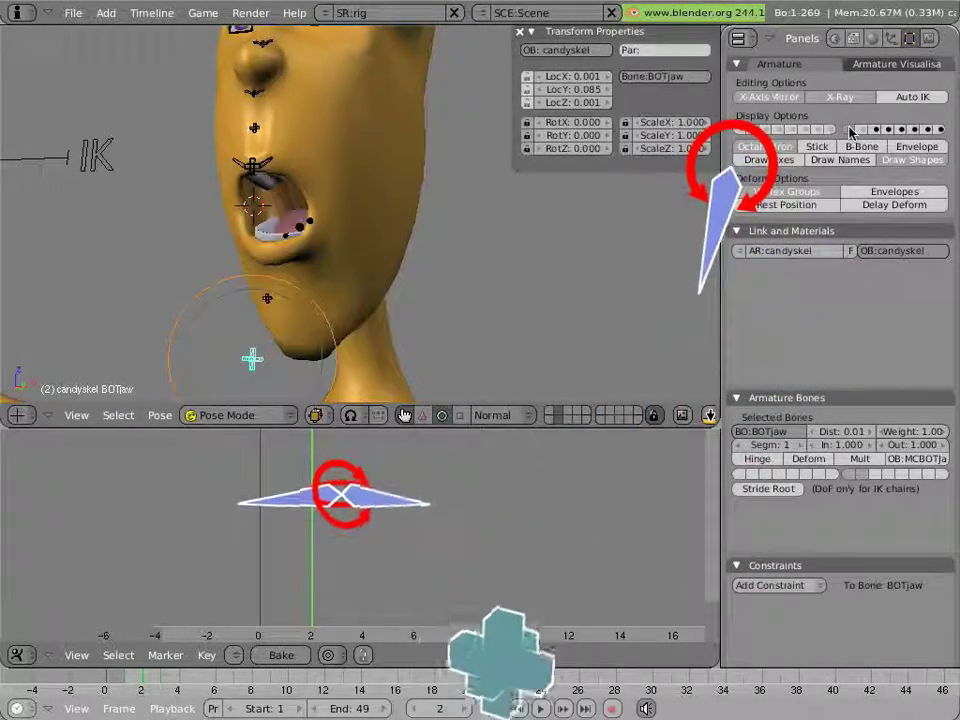
pyautogui.moveTo(506, 238); pyautogui.dragTo(369, 246, button='middle')
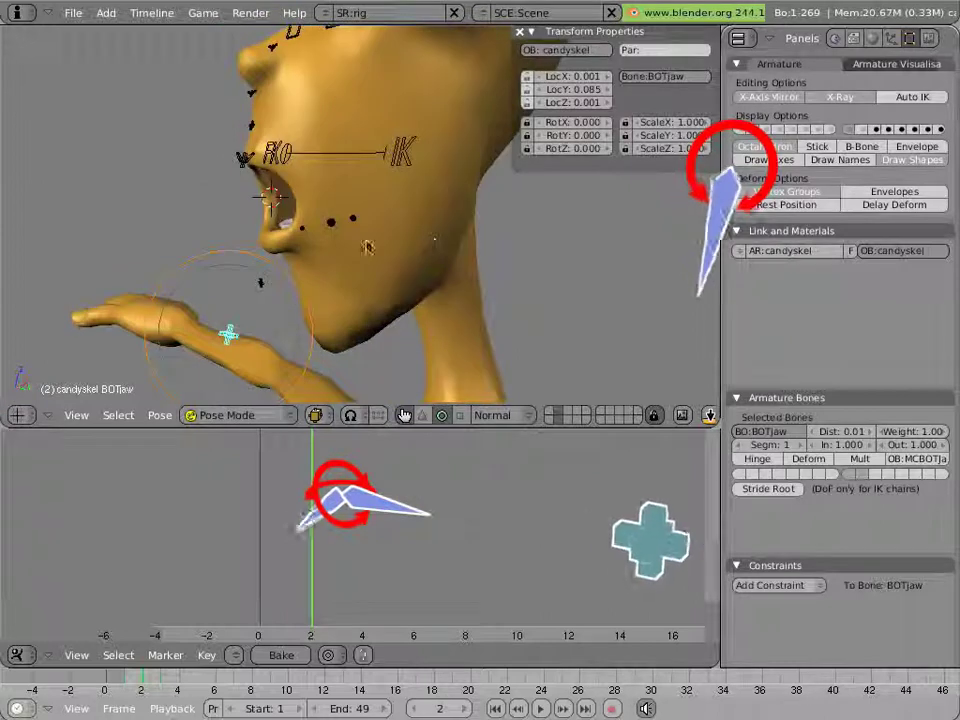
pyautogui.scroll(2, 309, 247)
pyautogui.scroll(3, 325, 236)
pyautogui.moveTo(489, 222)
pyautogui.mouseDown(button='middle')
pyautogui.moveTo(450, 218)
pyautogui.moveTo(497, 222)
pyautogui.moveTo(499, 231)
pyautogui.mouseUp(button='middle')
pyautogui.press('z')
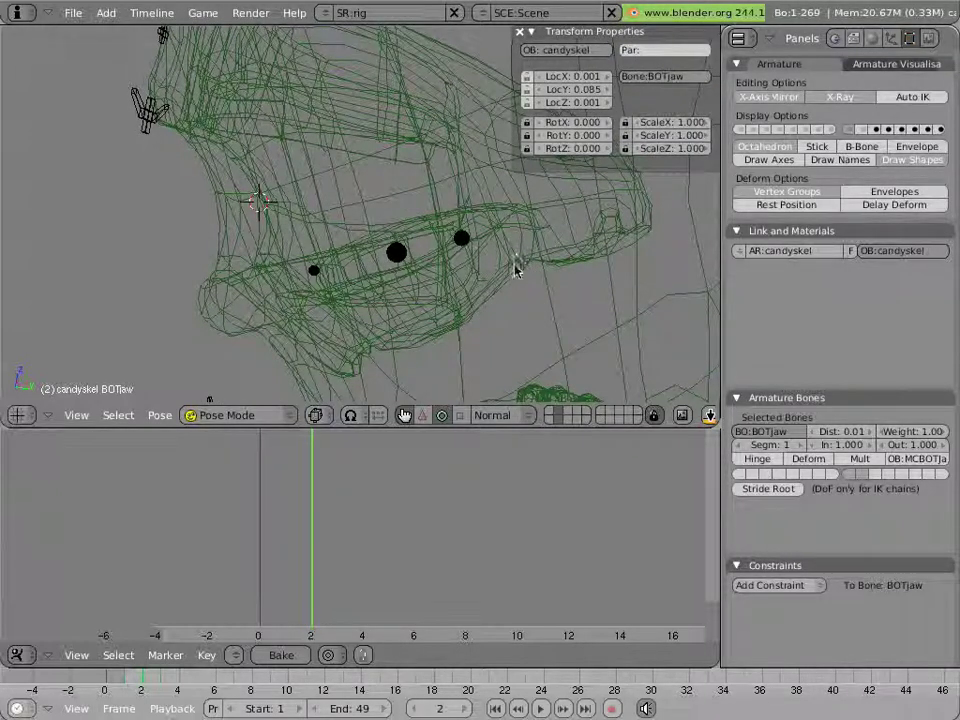
pyautogui.moveTo(238, 152)
pyautogui.mouseDown(button='middle')
pyautogui.moveTo(326, 227)
pyautogui.moveTo(472, 272)
pyautogui.moveTo(370, 229)
pyautogui.mouseUp(button='middle')
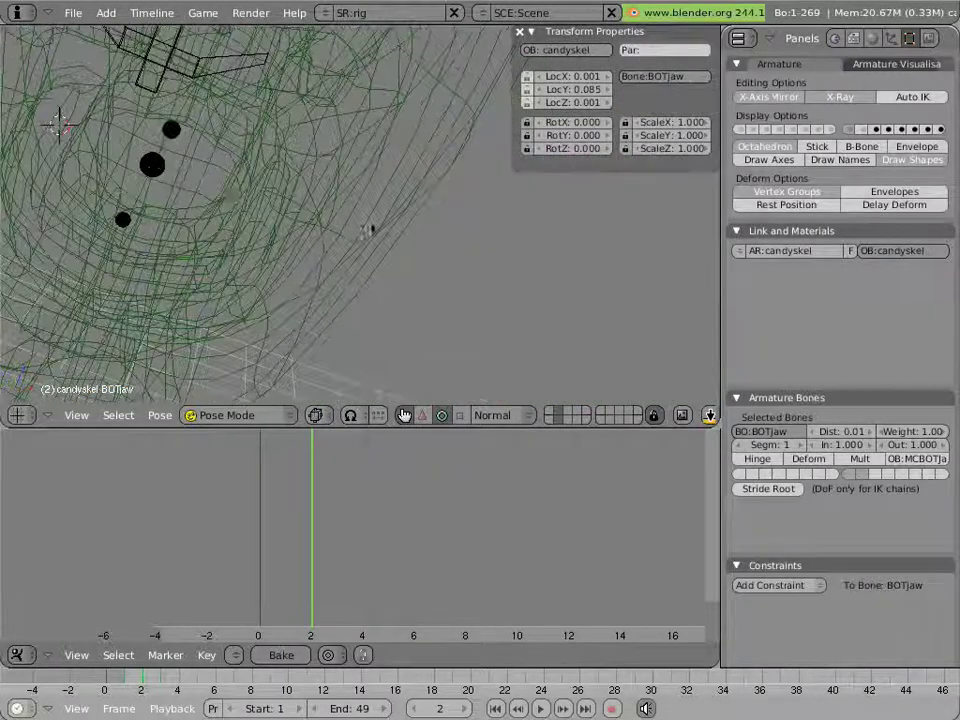
pyautogui.press('z')
pyautogui.moveTo(176, 208)
pyautogui.mouseDown(button='middle')
pyautogui.moveTo(298, 195)
pyautogui.moveTo(285, 182)
pyautogui.moveTo(449, 190)
pyautogui.moveTo(427, 194)
pyautogui.mouseUp(button='middle')
# Identify the three tongue controls by selecting tongtar, tongtip and tongmid together.
pyautogui.rightClick(320, 219)
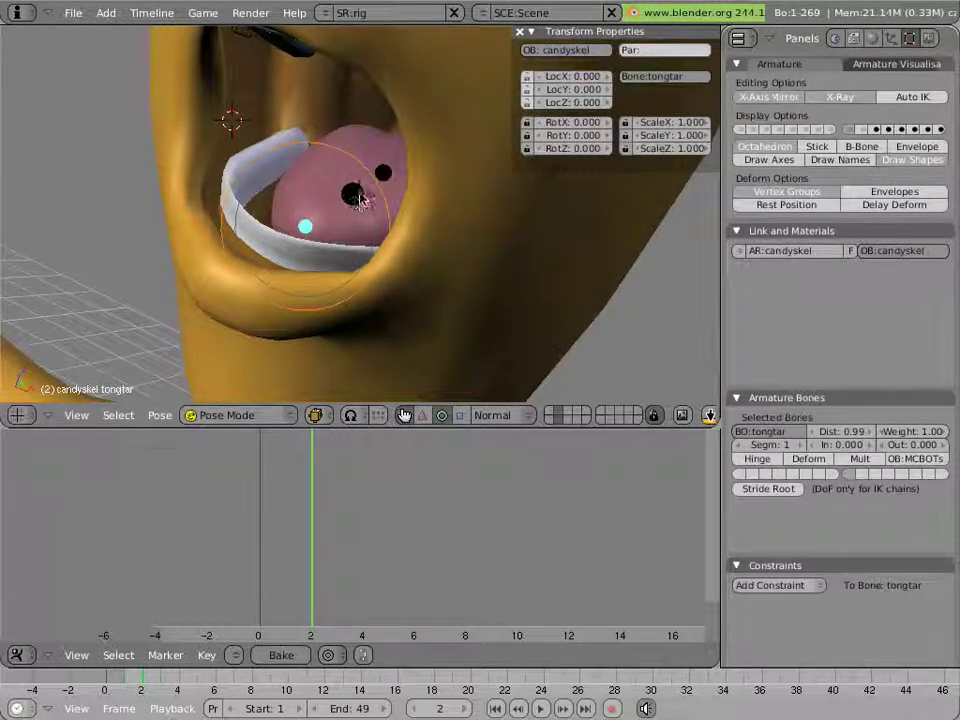
pyautogui.keyDown('shift'); pyautogui.rightClick(360, 197); pyautogui.keyUp('shift')
pyautogui.keyDown('shift'); pyautogui.rightClick(380, 176); pyautogui.keyUp('shift')
# In a wireframe side view, move the tongtar bone out of the mouth to about X 0.038, Y 0.130, Z -0.094.
pyautogui.moveTo(497, 240); pyautogui.dragTo(454, 199, button='middle')
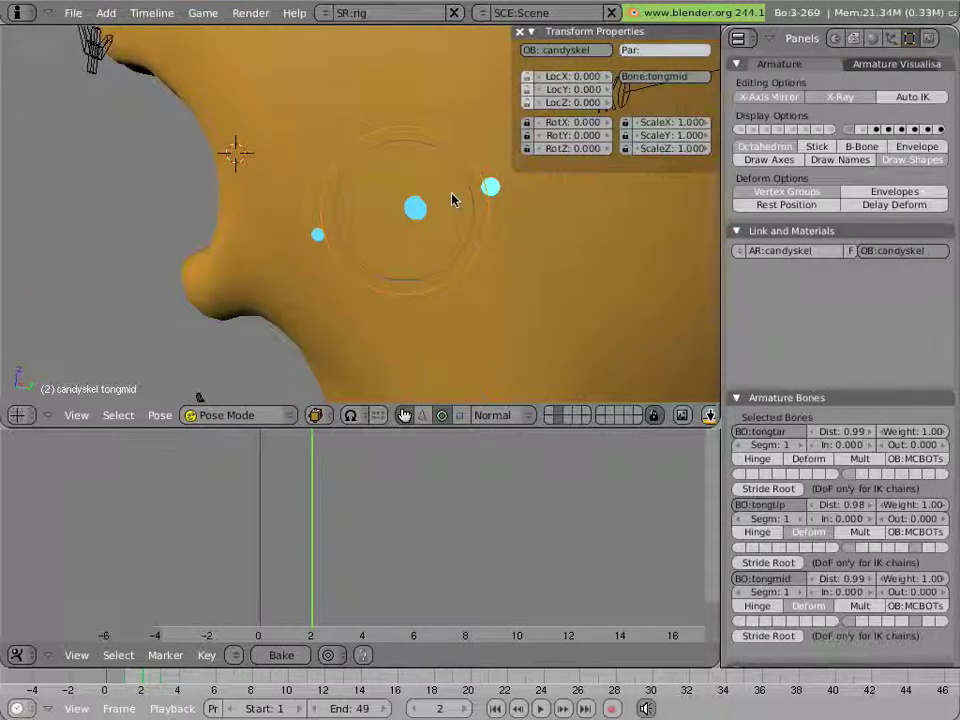
pyautogui.press('z')
pyautogui.rightClick(317, 233)
pyautogui.moveTo(446, 259); pyautogui.dragTo(505, 283, button='middle')
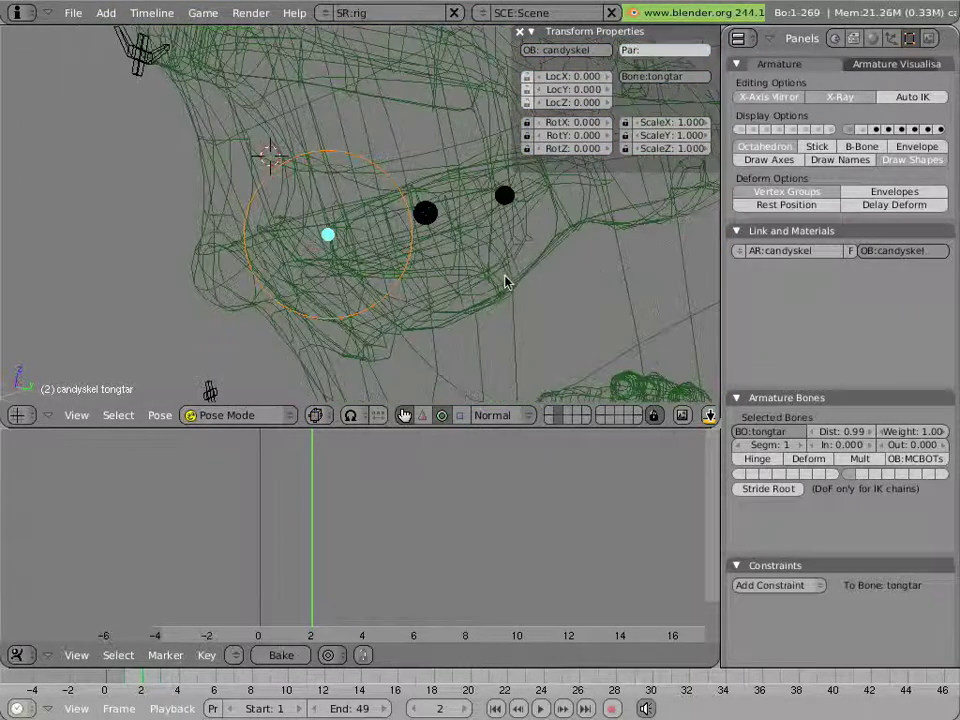
pyautogui.press('g')
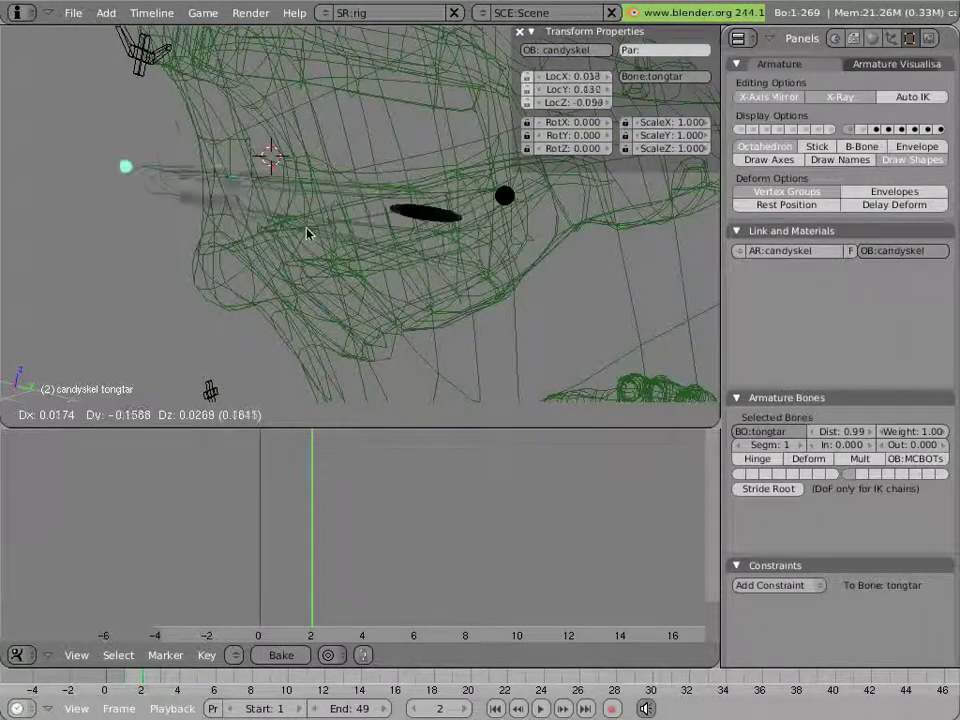
pyautogui.click(463, 233)
# Move the tongtip bone to about X 0.019, Y 0.065, Z -0.055 and the tongmid bone to about X 0.011, Y 0.041, Z -0.020.
pyautogui.rightClick(446, 224)
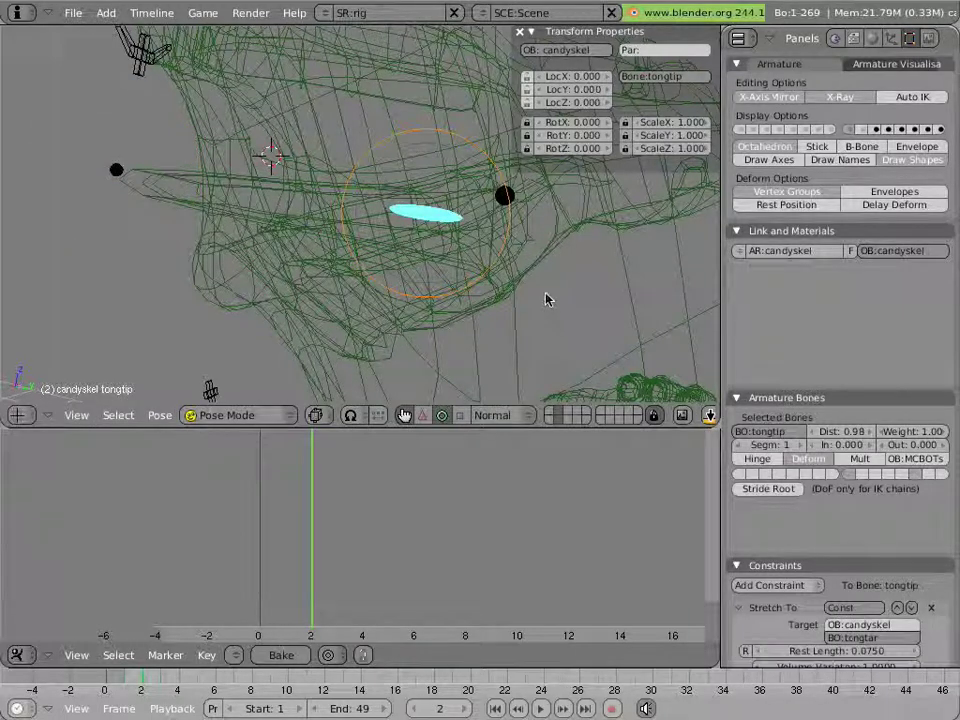
pyautogui.press('g')
pyautogui.click(462, 240)
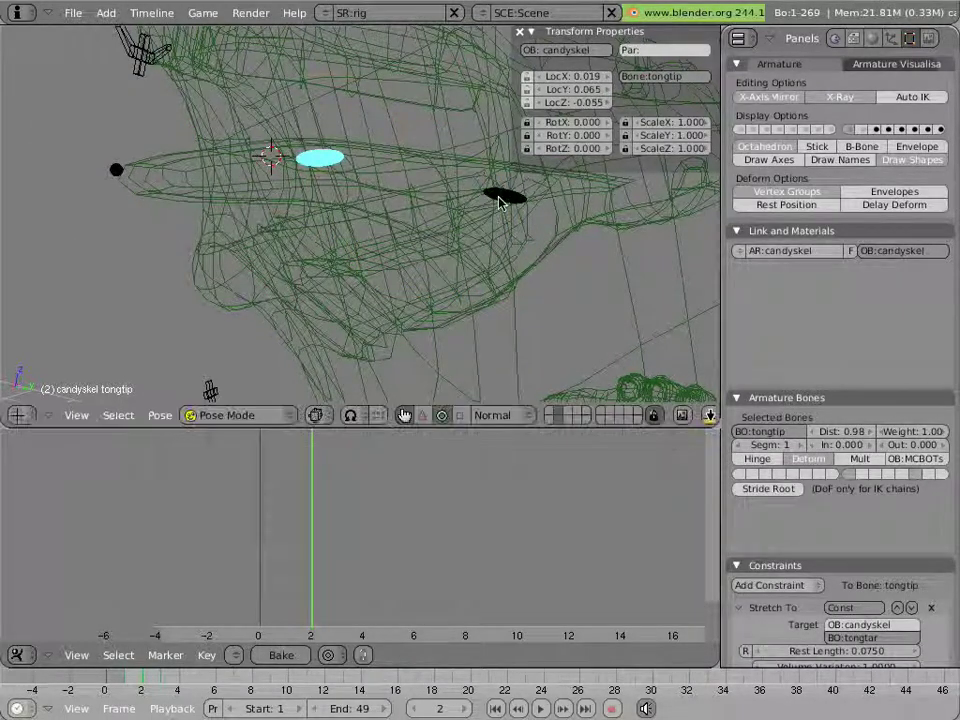
pyautogui.rightClick(501, 196)
pyautogui.press('g')
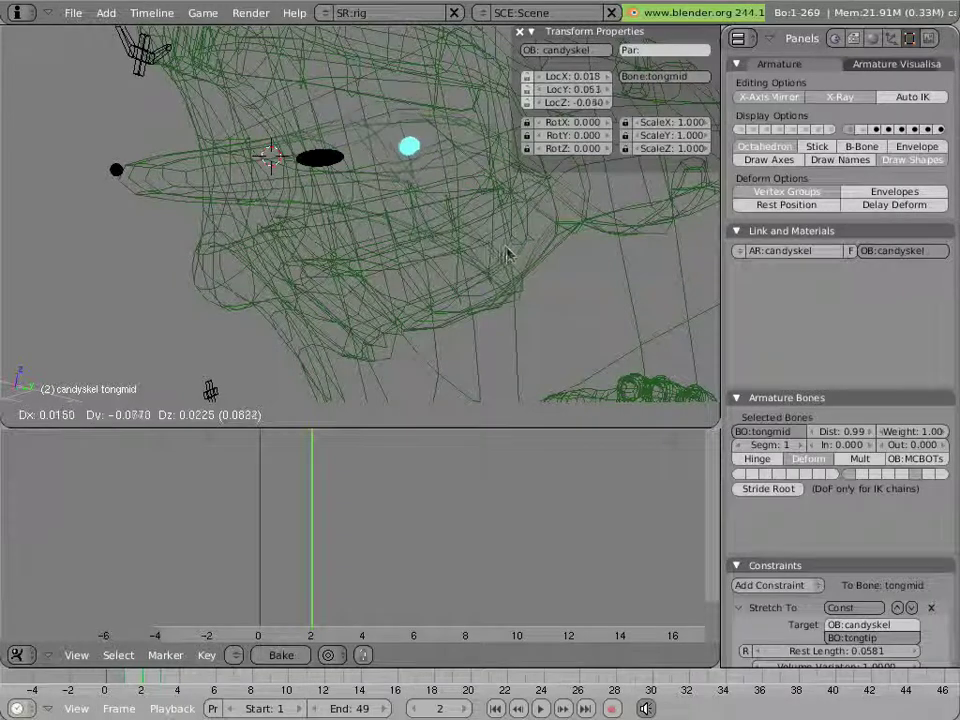
pyautogui.click(531, 283)
# Turn off the custom bone shapes in solid view and examine the tongtip bone's Stretch To constraint.
pyautogui.press('z')
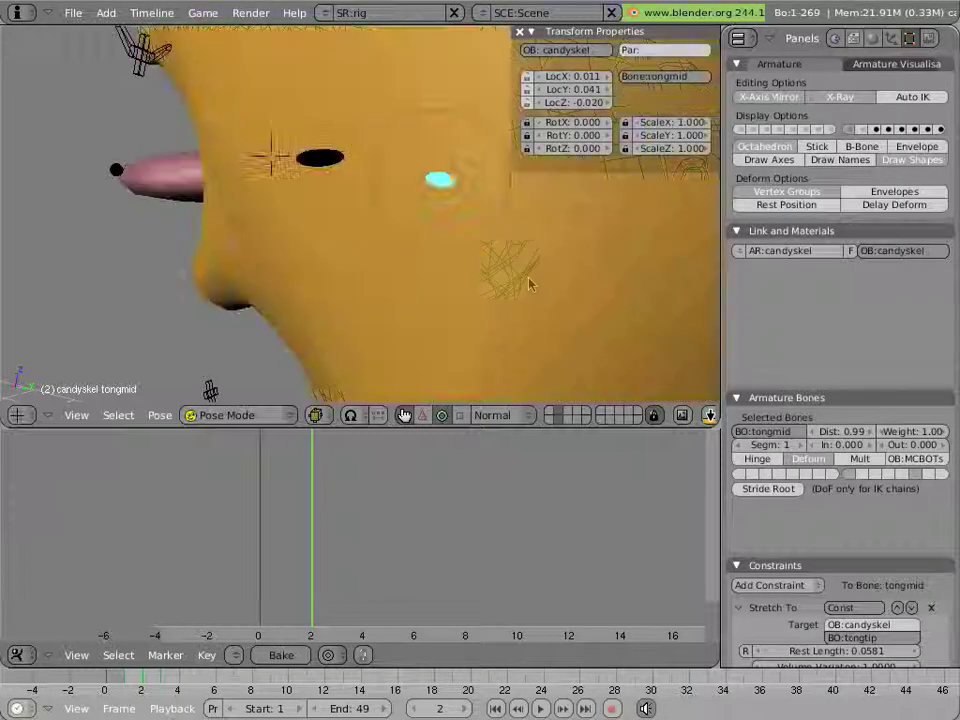
pyautogui.moveTo(246, 240)
pyautogui.mouseDown(button='middle')
pyautogui.moveTo(497, 242)
pyautogui.moveTo(497, 253)
pyautogui.moveTo(484, 242)
pyautogui.mouseUp(button='middle')
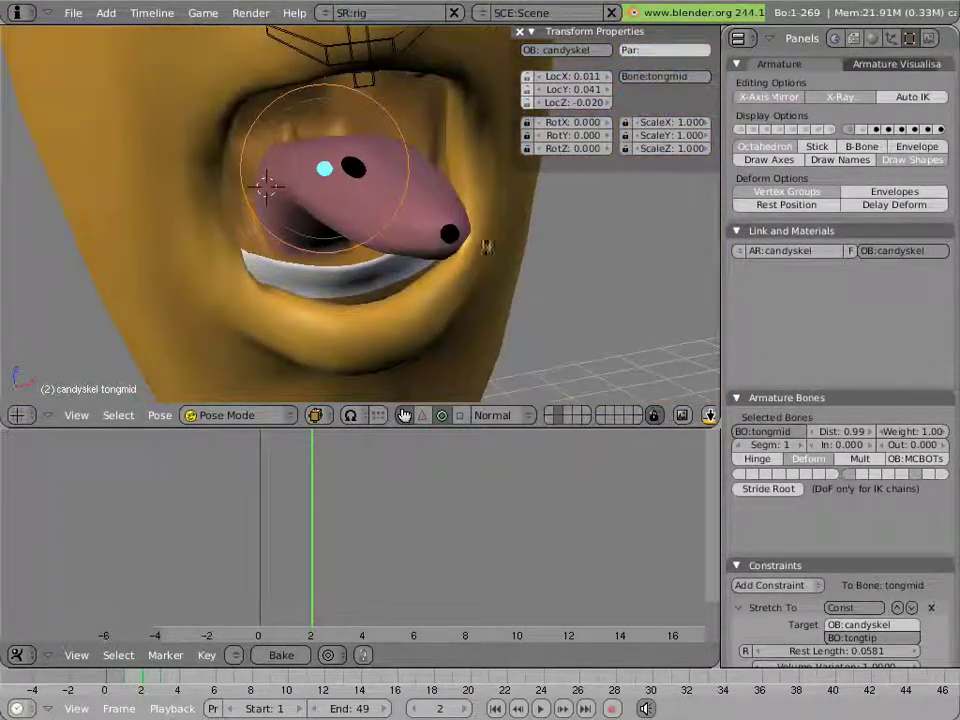
pyautogui.click(898, 160)
pyautogui.moveTo(510, 182); pyautogui.dragTo(543, 177, button='middle')
pyautogui.rightClick(433, 191)
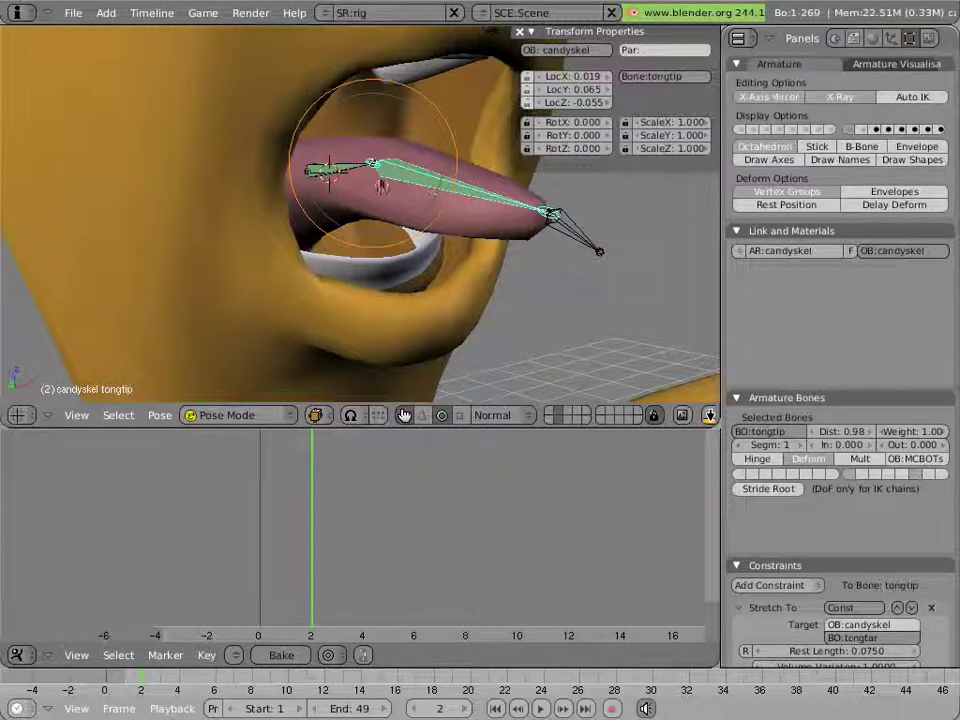
pyautogui.scroll(-5, 803, 438)
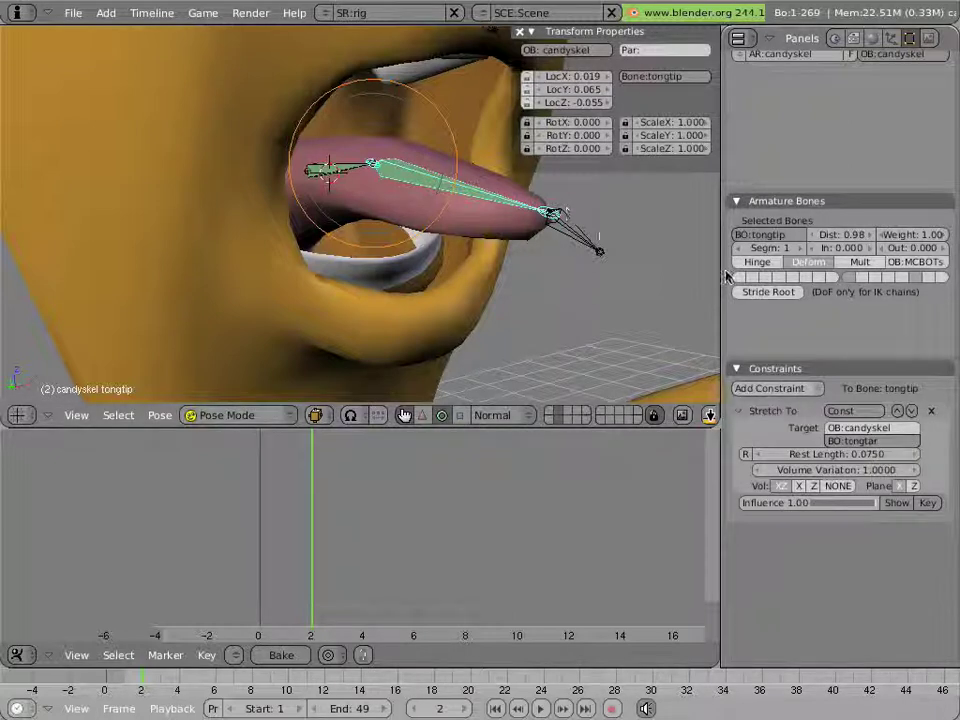
pyautogui.scroll(5, 880, 150)
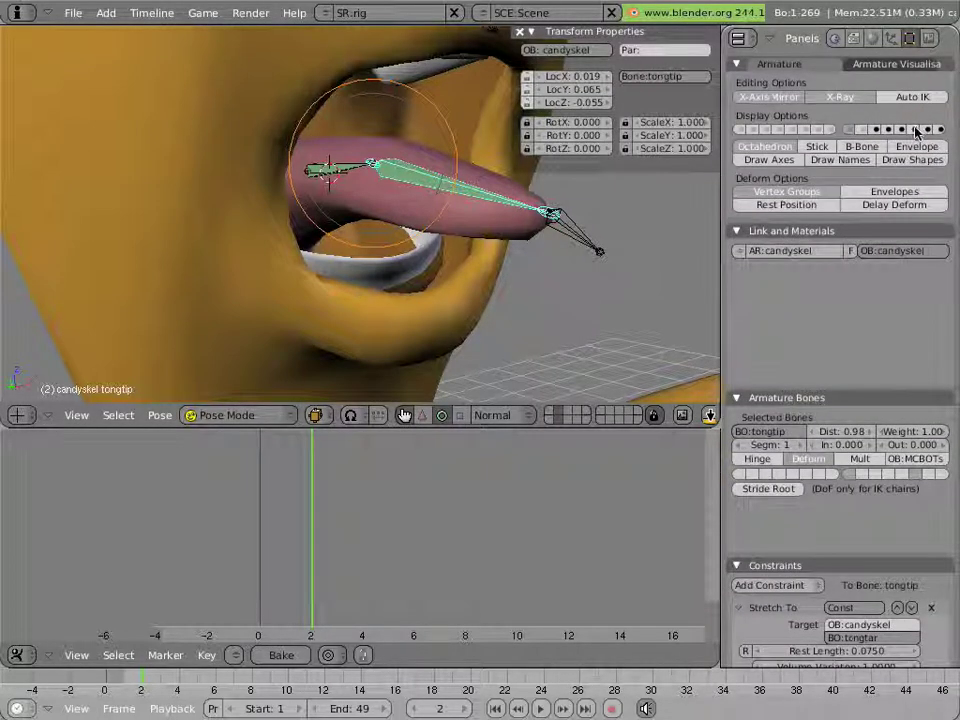
# Look at the layer 14 bones around the tongue in wireframe, hide that layer again and return to solid view.
pyautogui.keyDown('shift'); pyautogui.click(915, 129); pyautogui.keyUp('shift')
pyautogui.moveTo(667, 259); pyautogui.dragTo(609, 272, button='middle')
pyautogui.press('z')
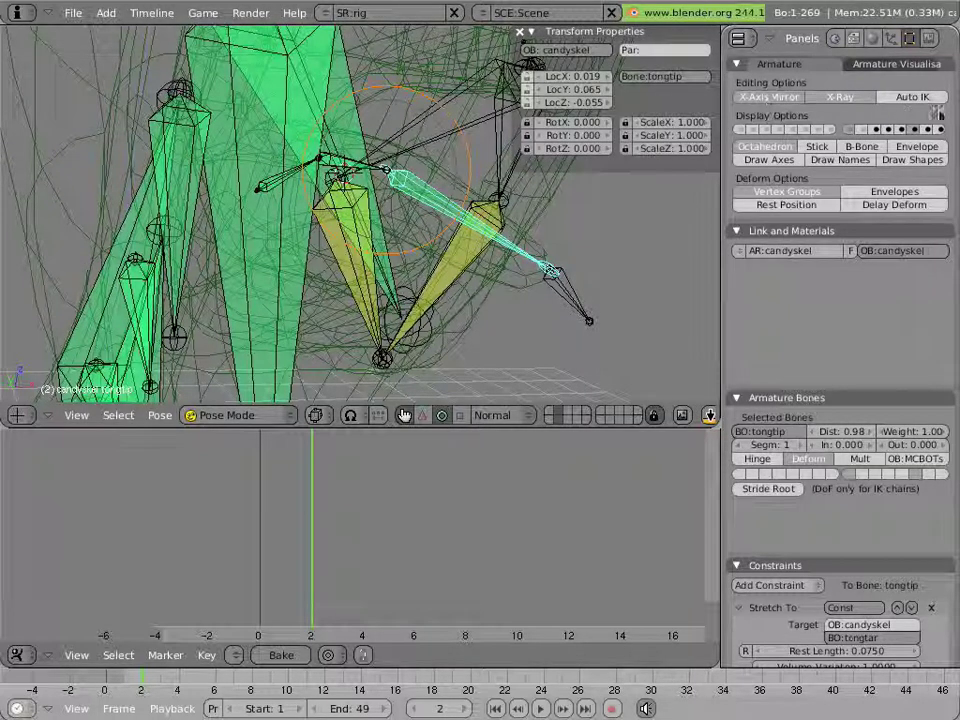
pyautogui.click(914, 130)
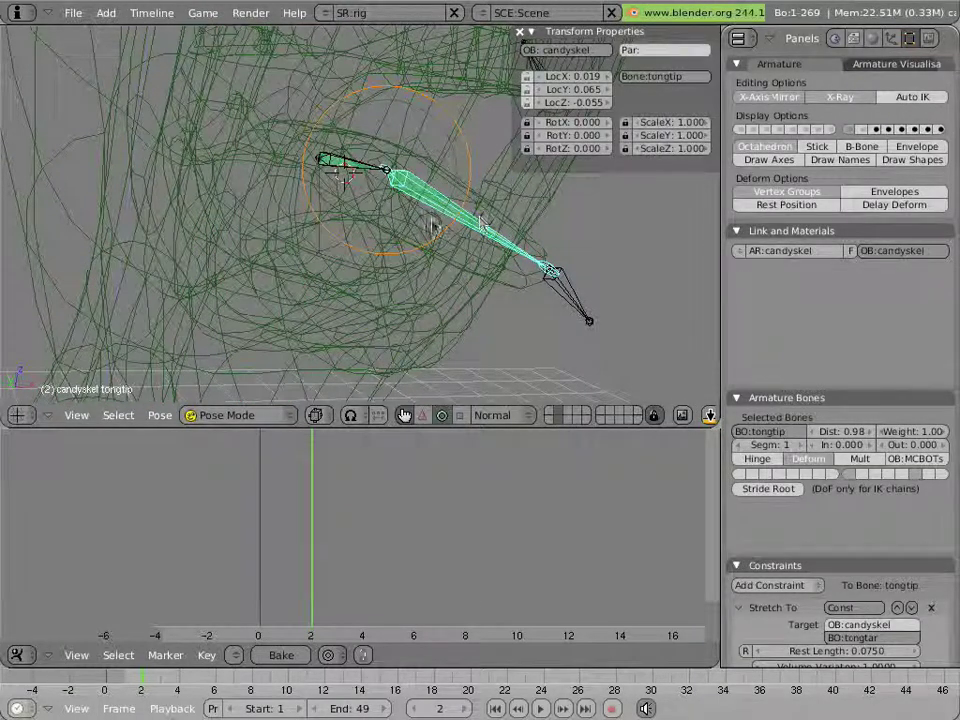
pyautogui.press('z')
# Try moving the tongtar bone sideways across the mouth and cancel the move.
pyautogui.moveTo(450, 232); pyautogui.dragTo(484, 229, button='middle')
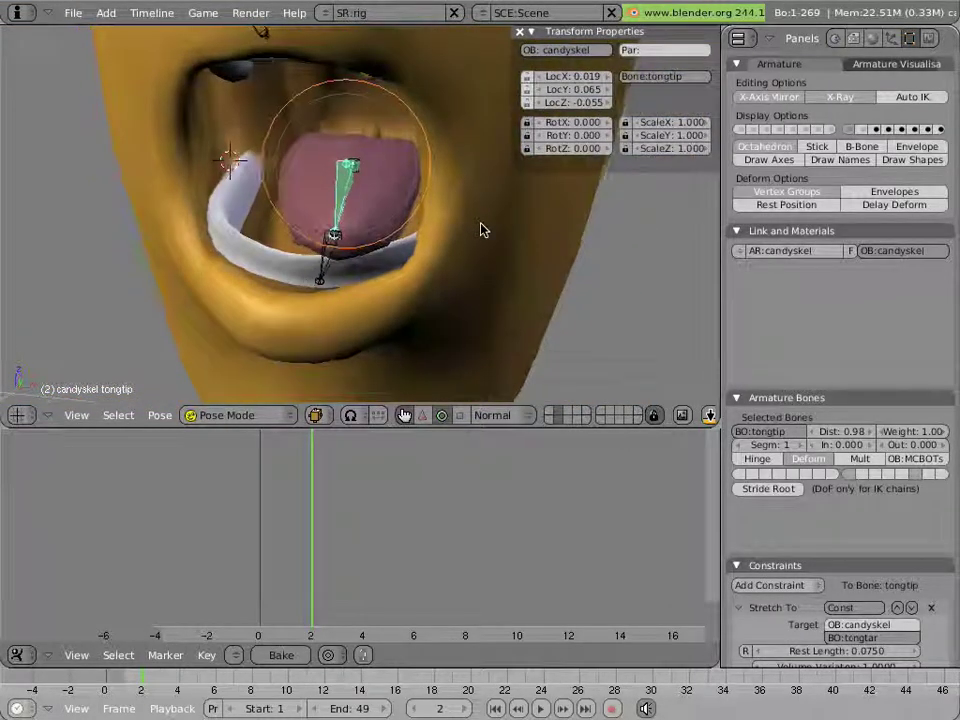
pyautogui.rightClick(337, 260)
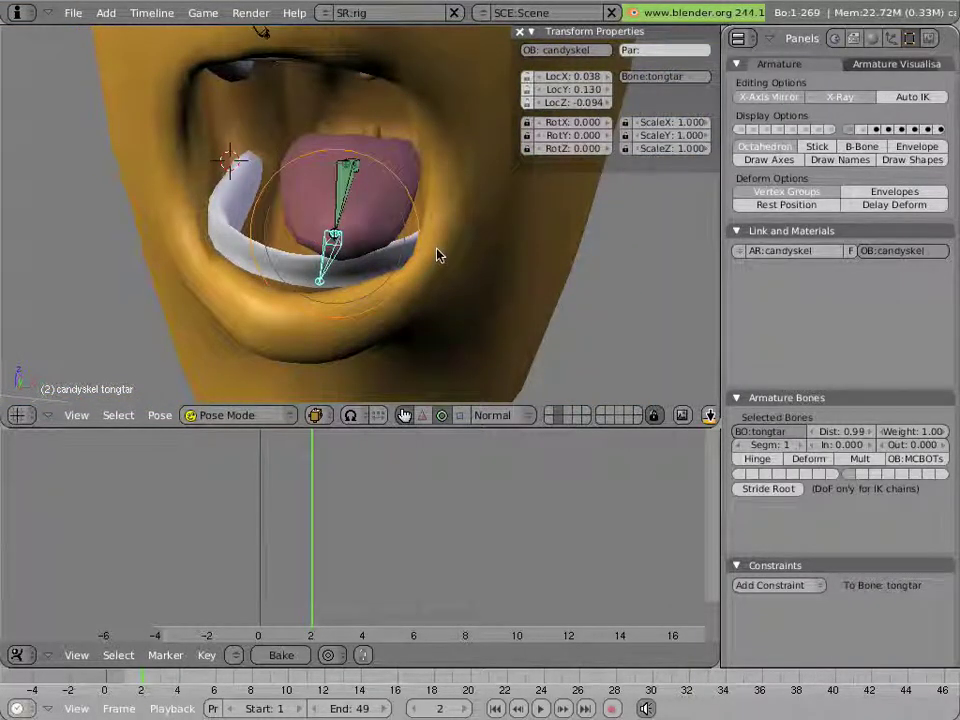
pyautogui.press('g')
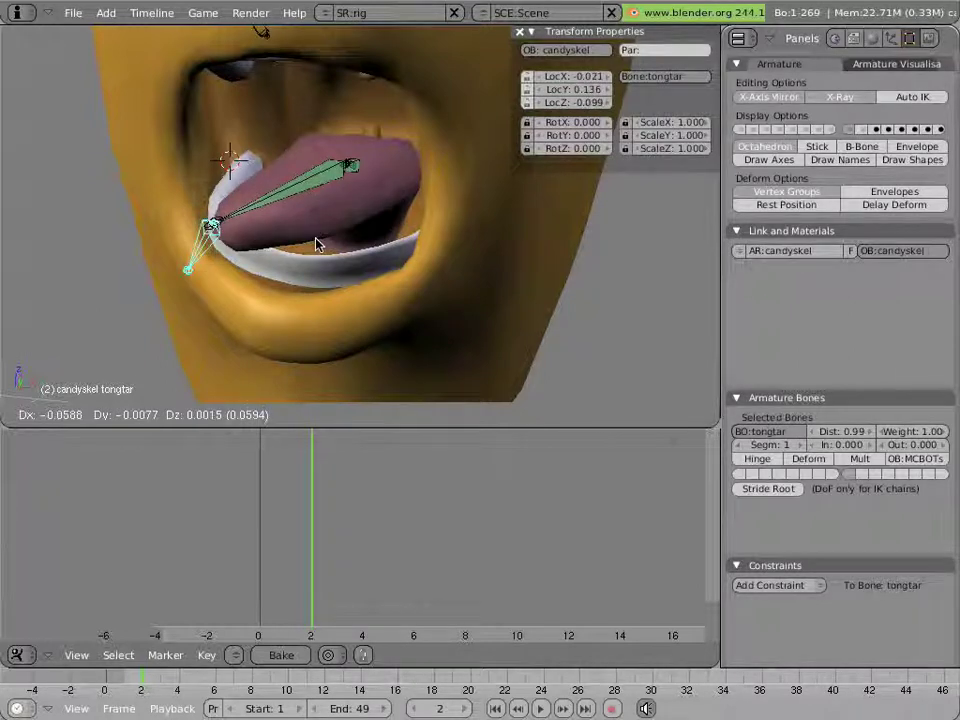
pyautogui.rightClick(315, 240)
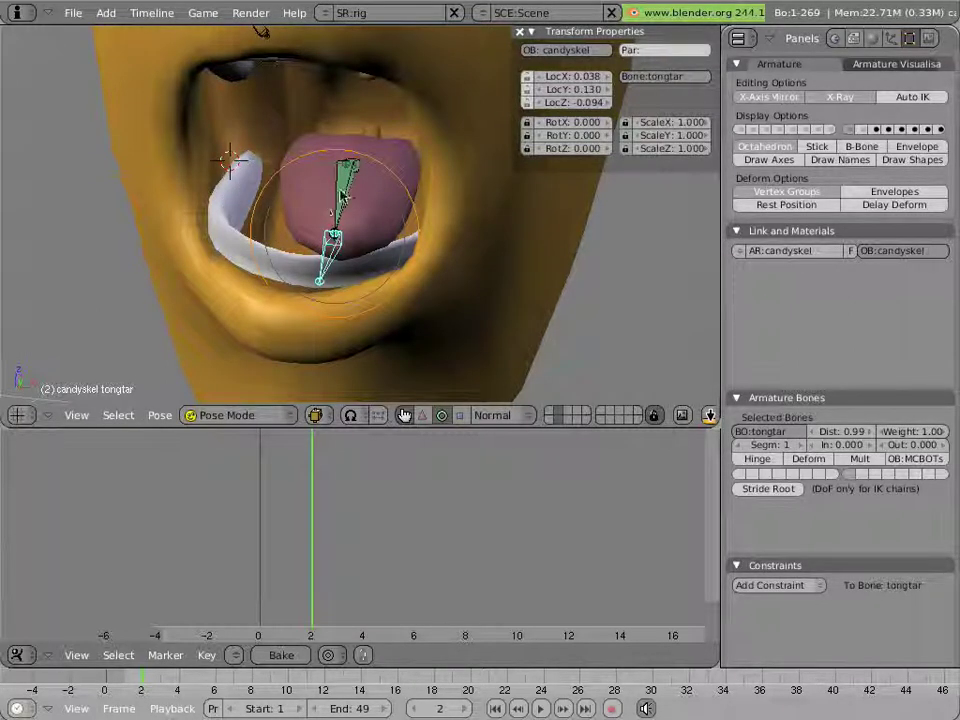
# In side view, move the tongtip bone to about X 0.017, Y 0.076, Z -0.052.
pyautogui.rightClick(335, 192)
pyautogui.moveTo(464, 185); pyautogui.dragTo(321, 204, button='middle')
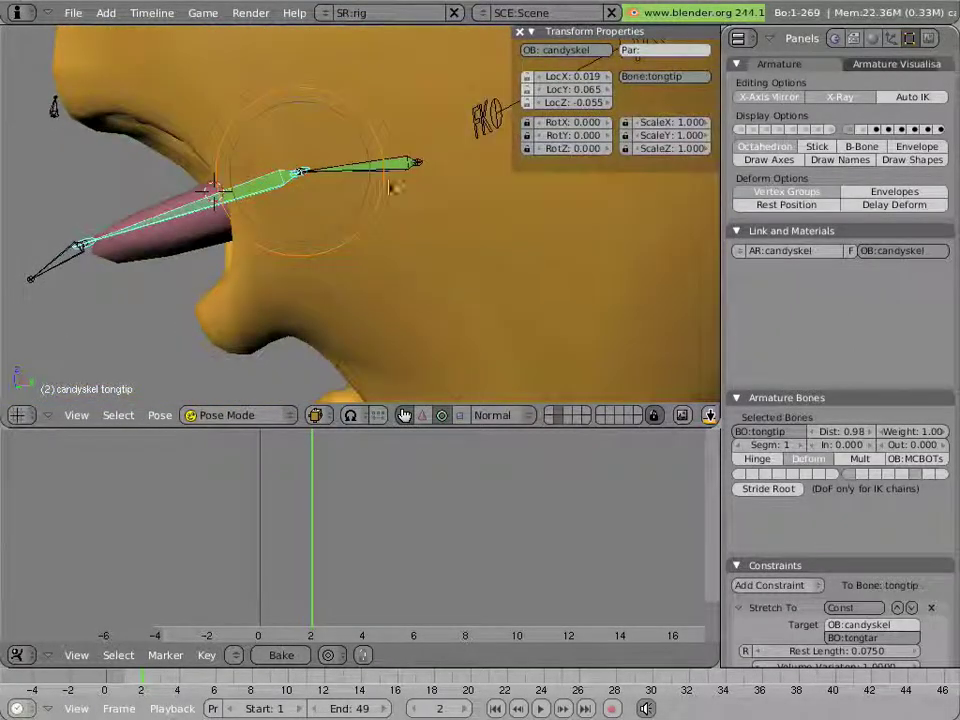
pyautogui.press('g')
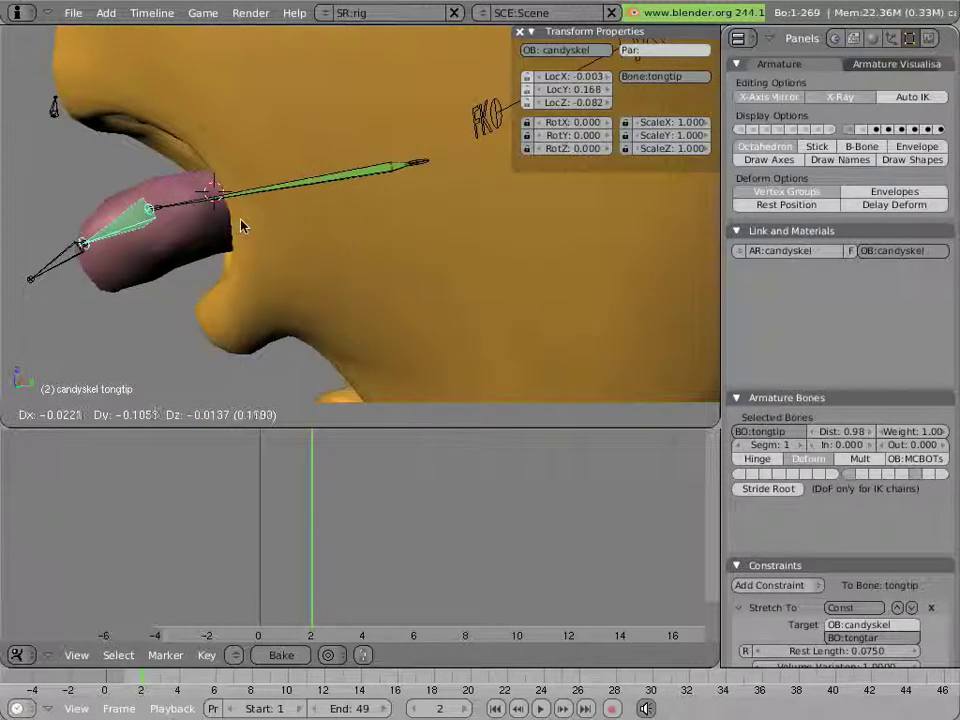
pyautogui.click(377, 199)
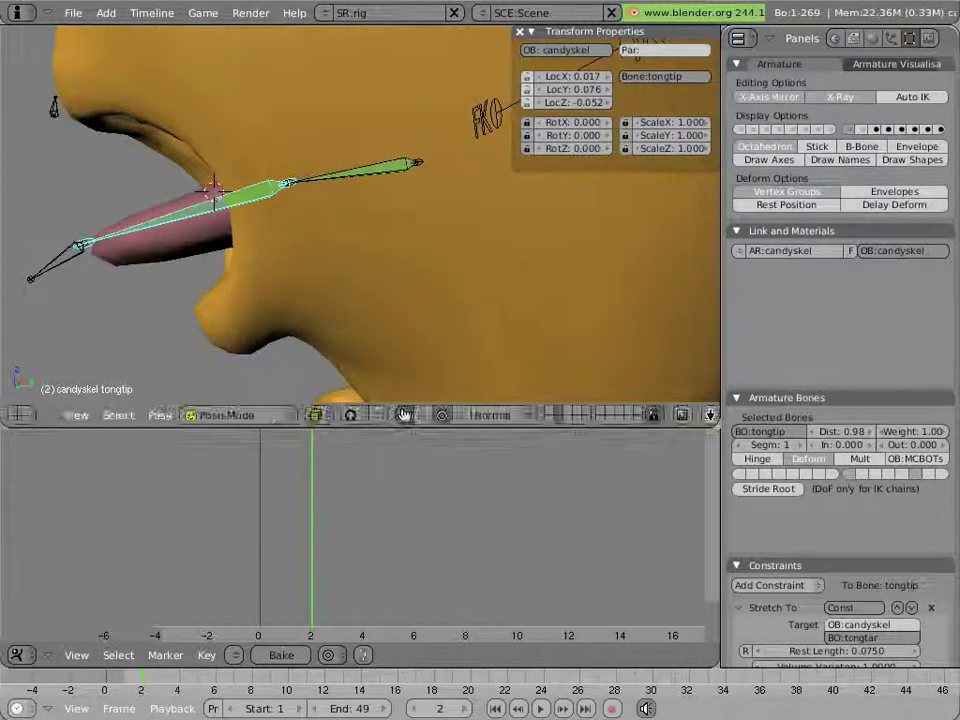
# Select the tongtar, tongtip and tongmid bones together and clear their location and scale.
pyautogui.moveTo(377, 199); pyautogui.dragTo(312, 210, button='middle')
pyautogui.keyDown('shift'); pyautogui.rightClick(202, 175); pyautogui.keyUp('shift')
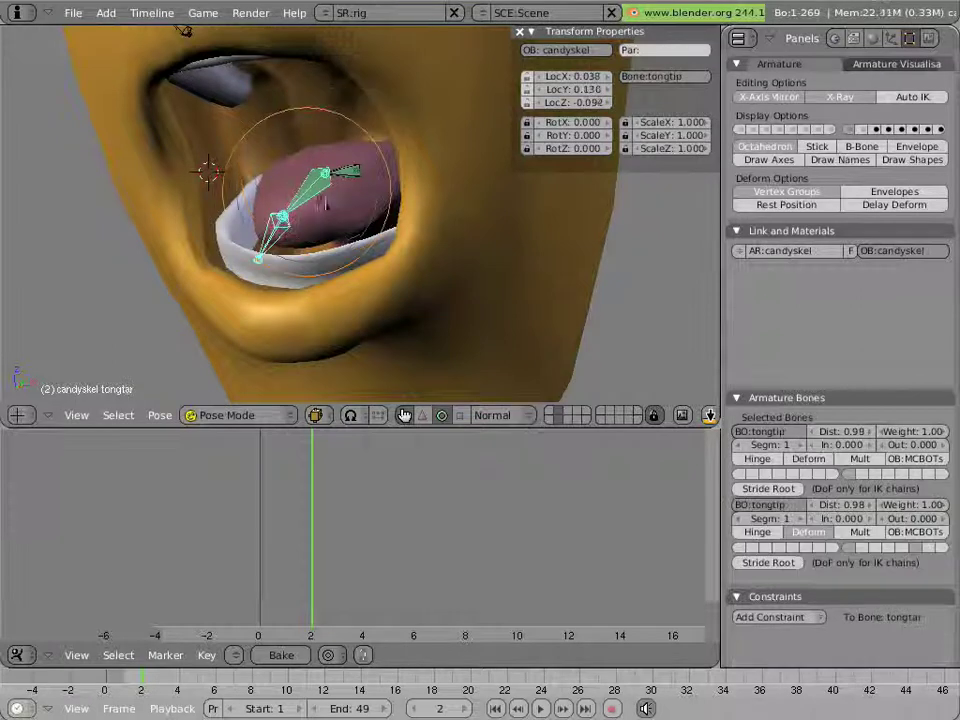
pyautogui.keyDown('shift'); pyautogui.rightClick(353, 176); pyautogui.keyUp('shift')
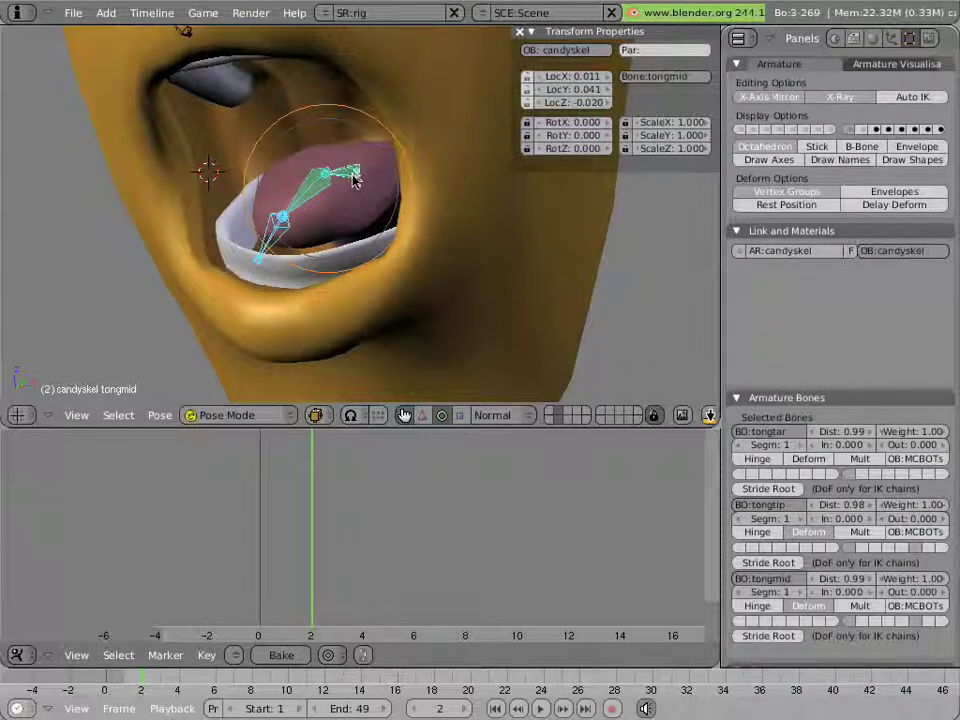
pyautogui.hotkey('alt', 'g')
pyautogui.click(352, 178)
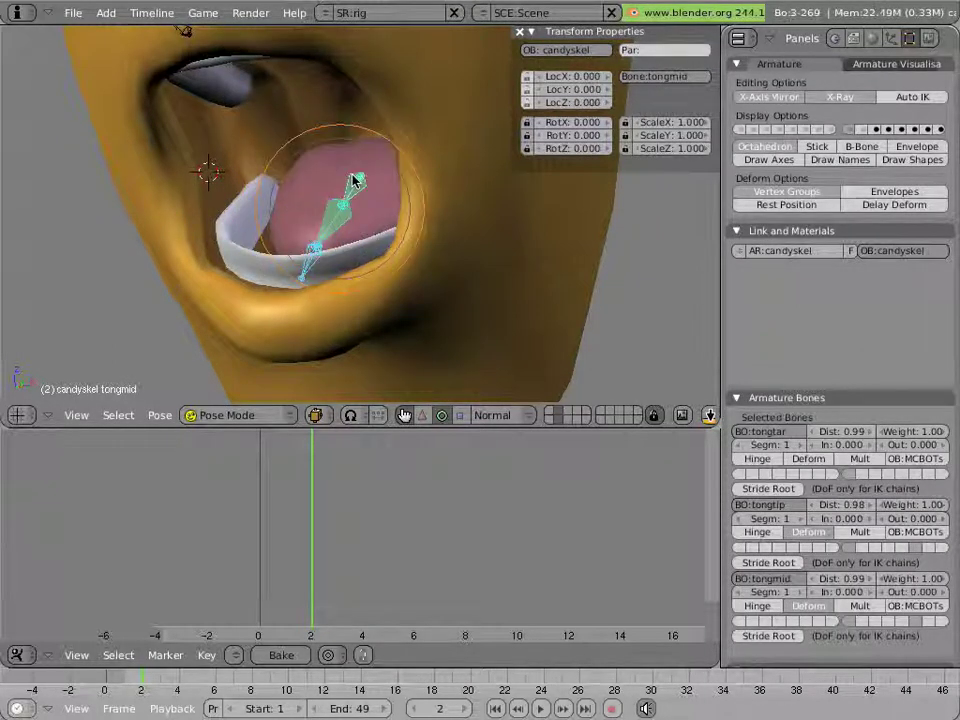
pyautogui.hotkey('alt', 'd')
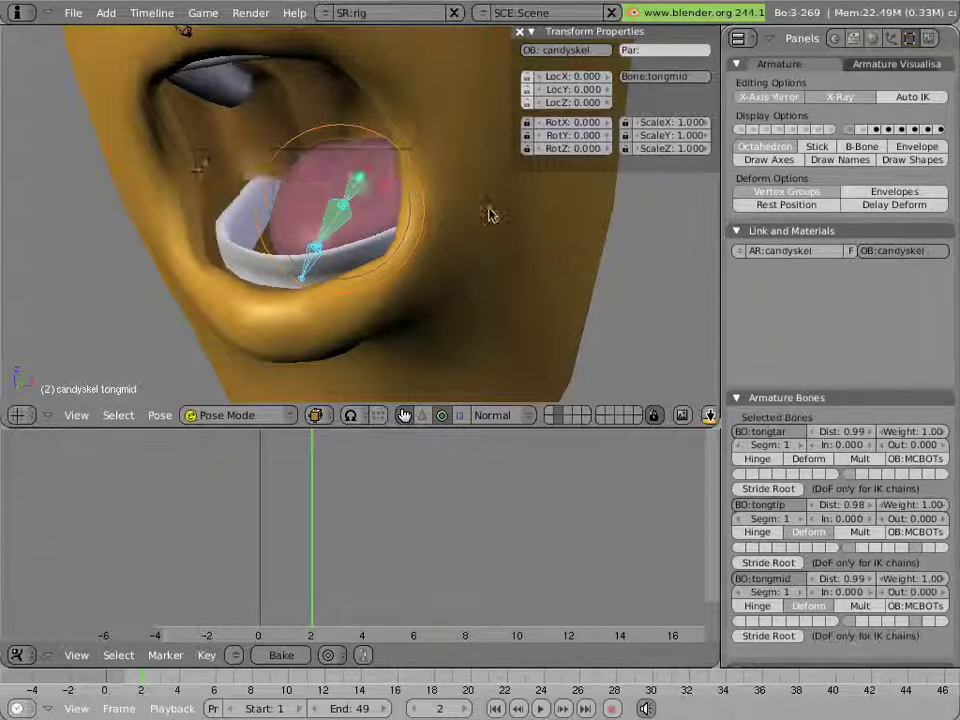
pyautogui.hotkey('alt', 's')
pyautogui.click(412, 215)
# Turn the custom bone shapes back on, deselect all bones and look over the whole face rig.
pyautogui.moveTo(256, 223); pyautogui.dragTo(264, 257, button='middle')
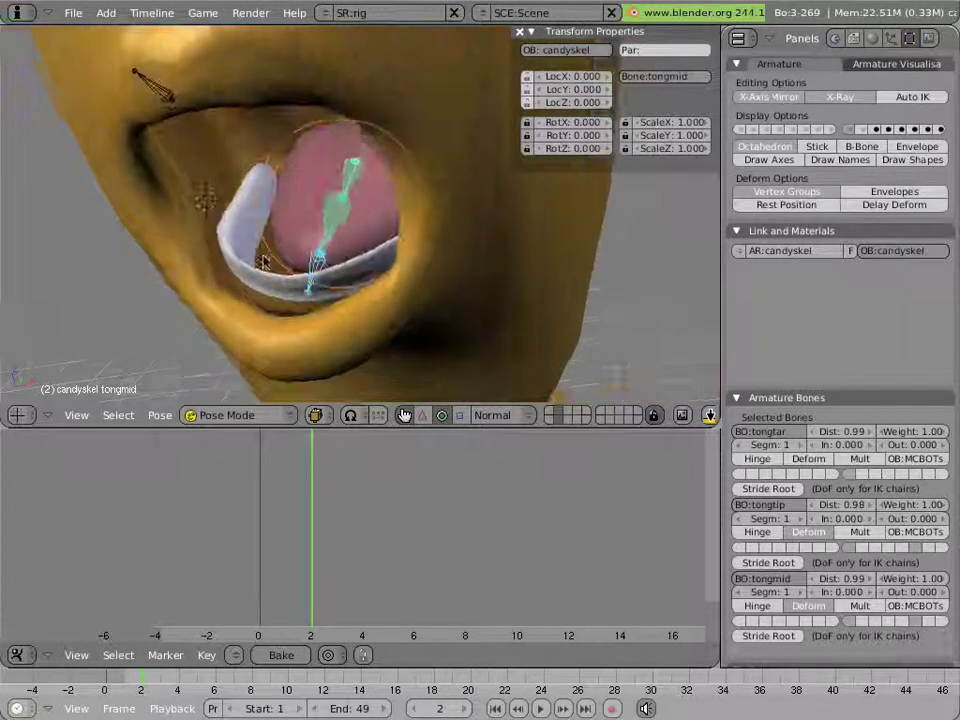
pyautogui.click(912, 161)
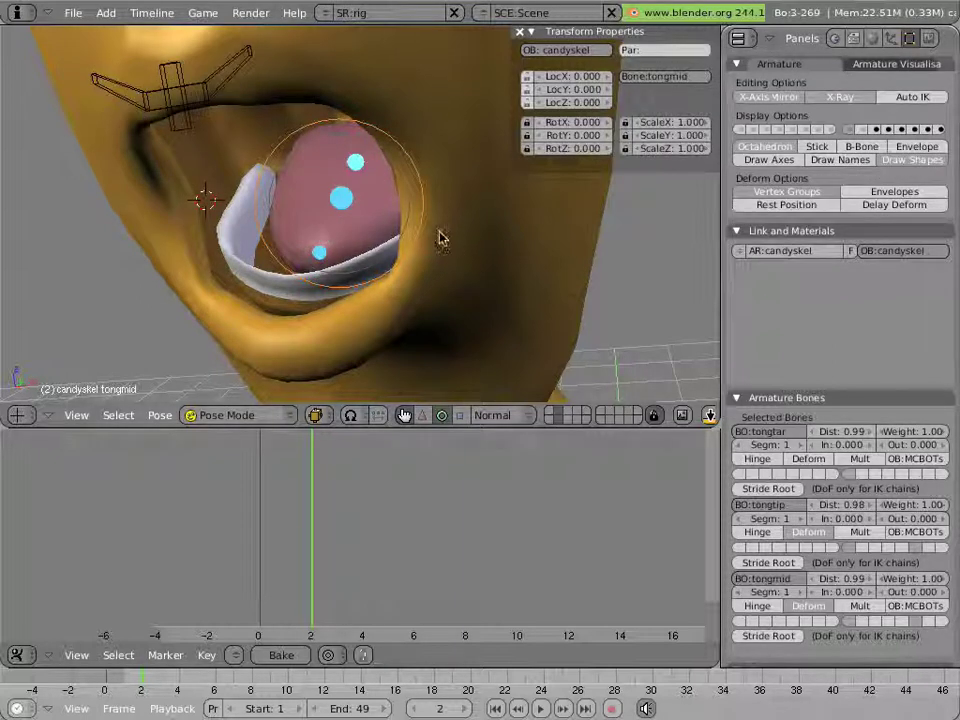
pyautogui.press('a')
pyautogui.moveTo(440, 235); pyautogui.dragTo(435, 206, button='middle')
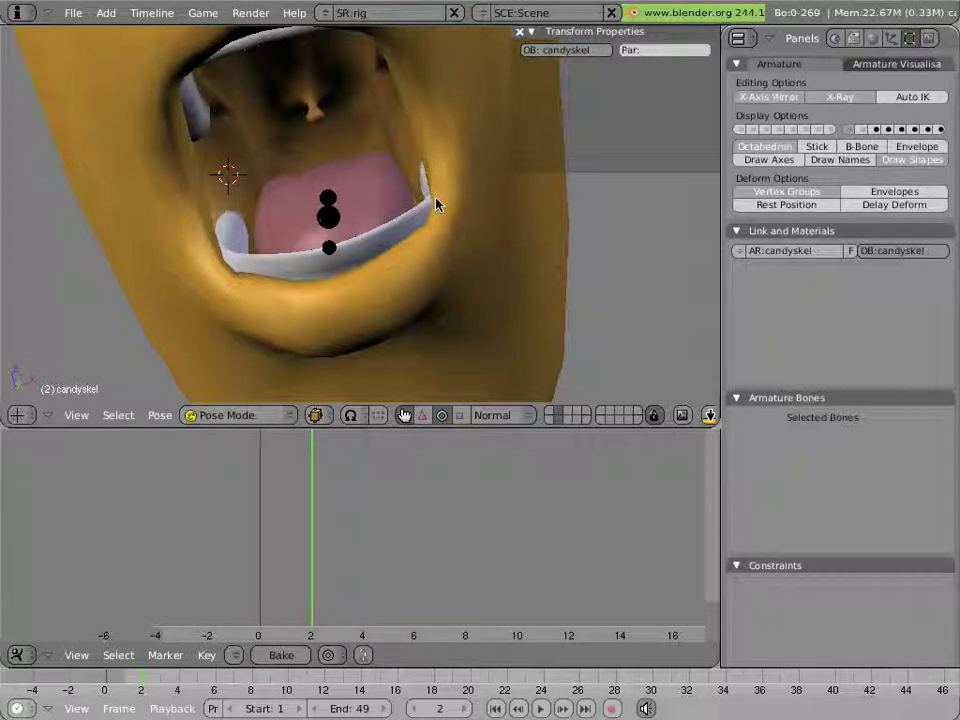
pyautogui.scroll(-8, 446, 178)
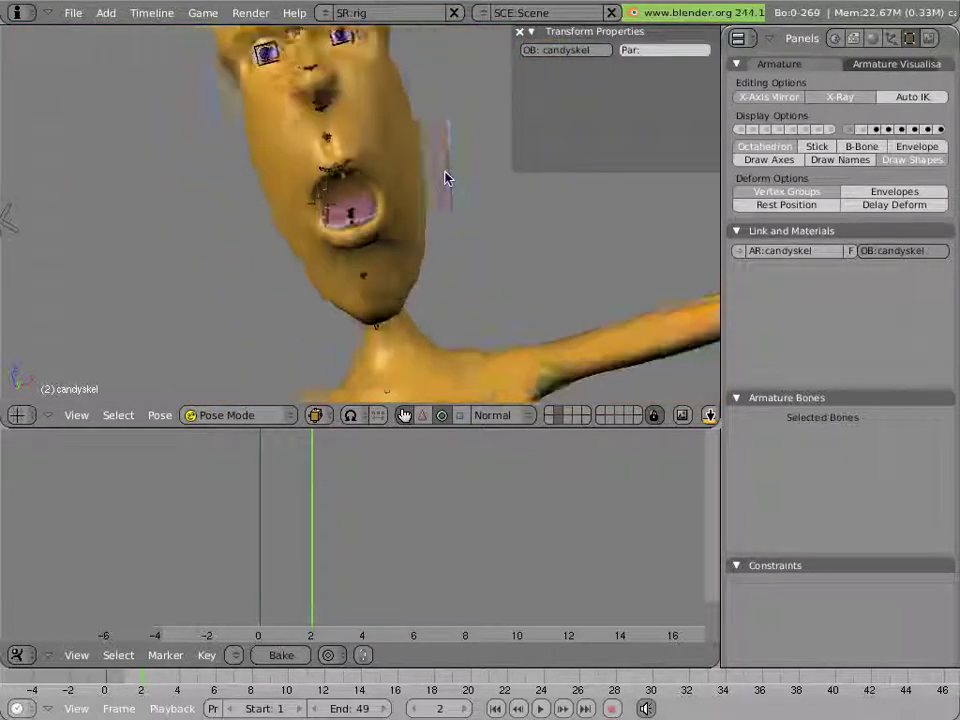
pyautogui.moveTo(497, 172); pyautogui.dragTo(482, 204, button='middle')
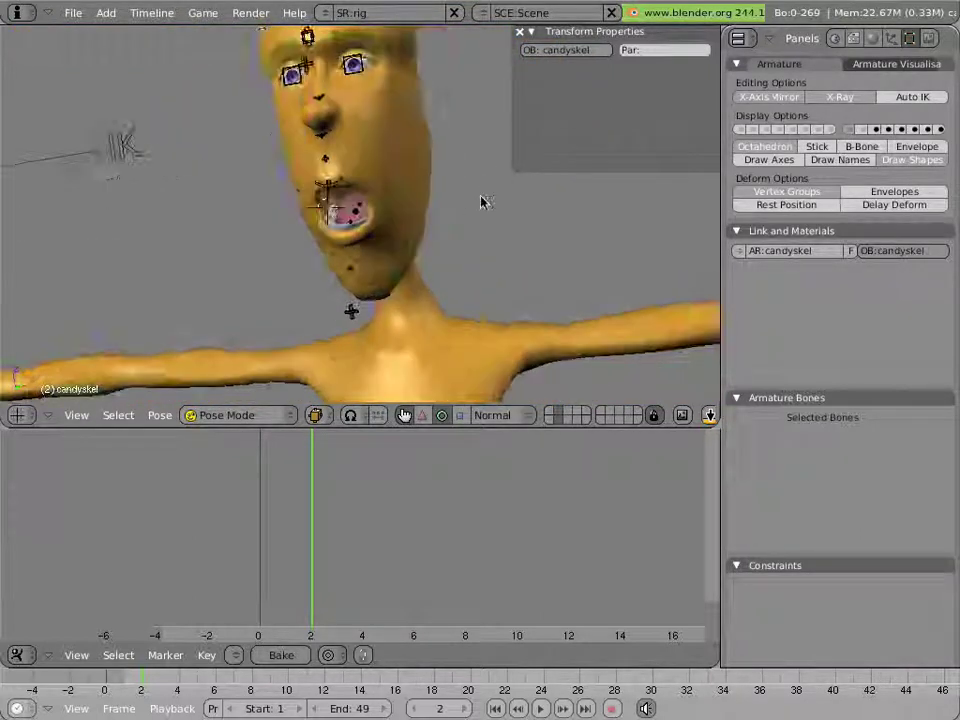
pyautogui.moveTo(357, 146); pyautogui.dragTo(291, 113, button='middle')
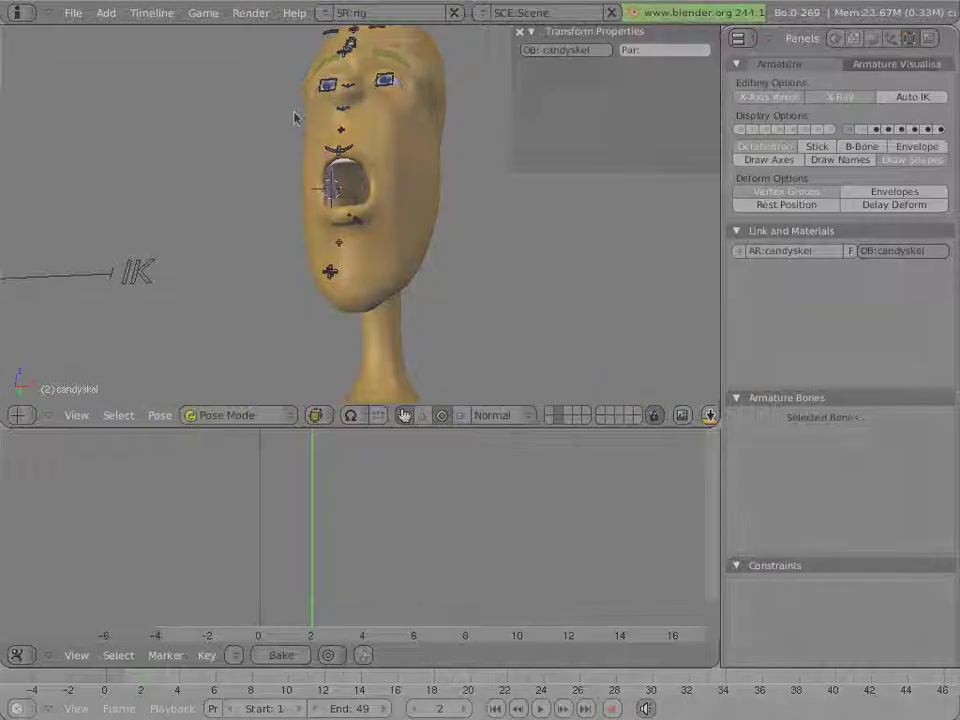